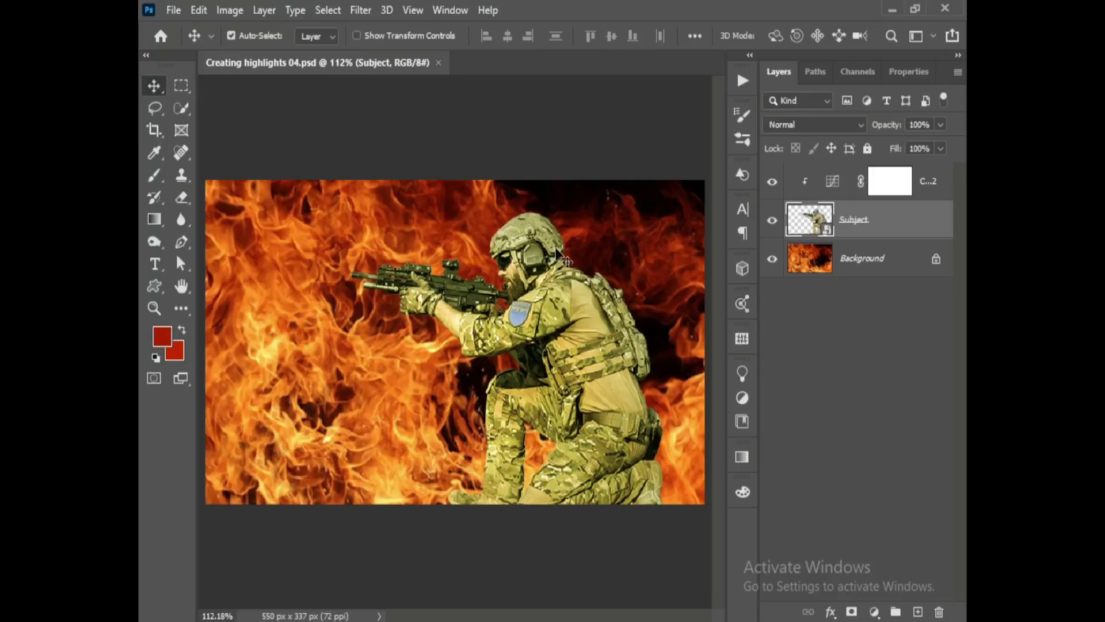
- Set up a new layer clipped to Subject, in Soft Light mode, filled with 50% gray
scroll(623, 272, up, 1)
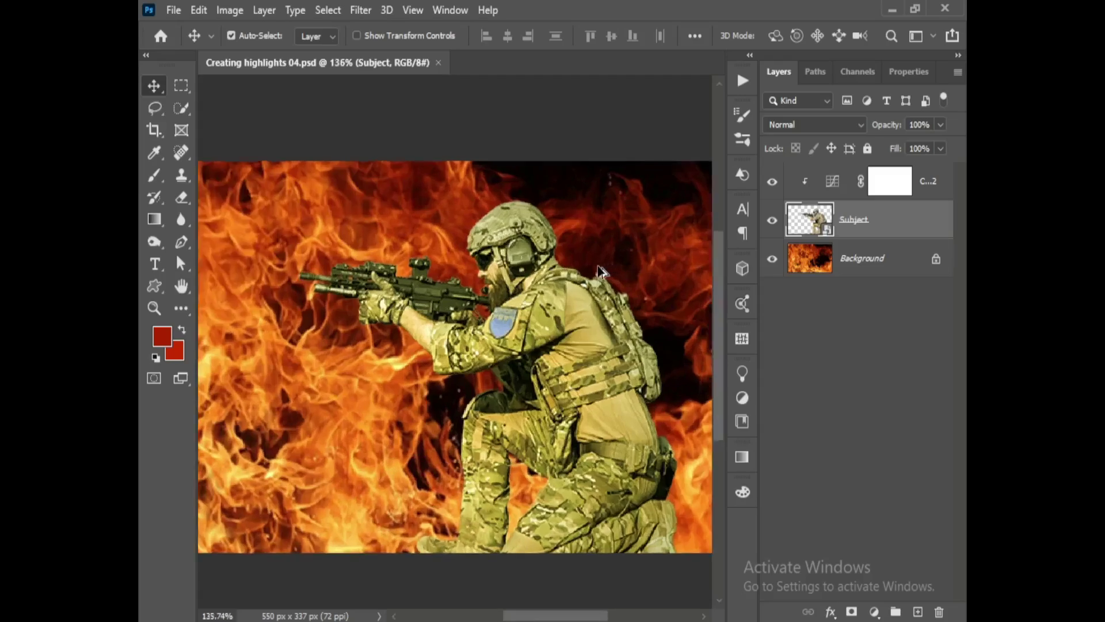
scroll(602, 272, up, 4)
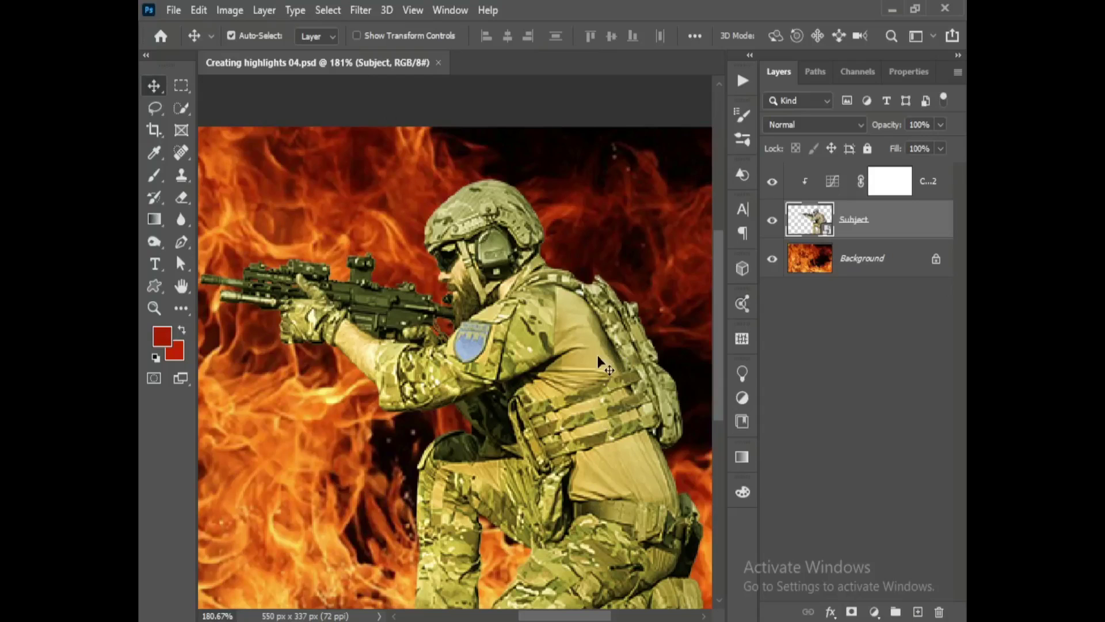
scroll(586, 348, up, 2)
scroll(499, 232, up, 2)
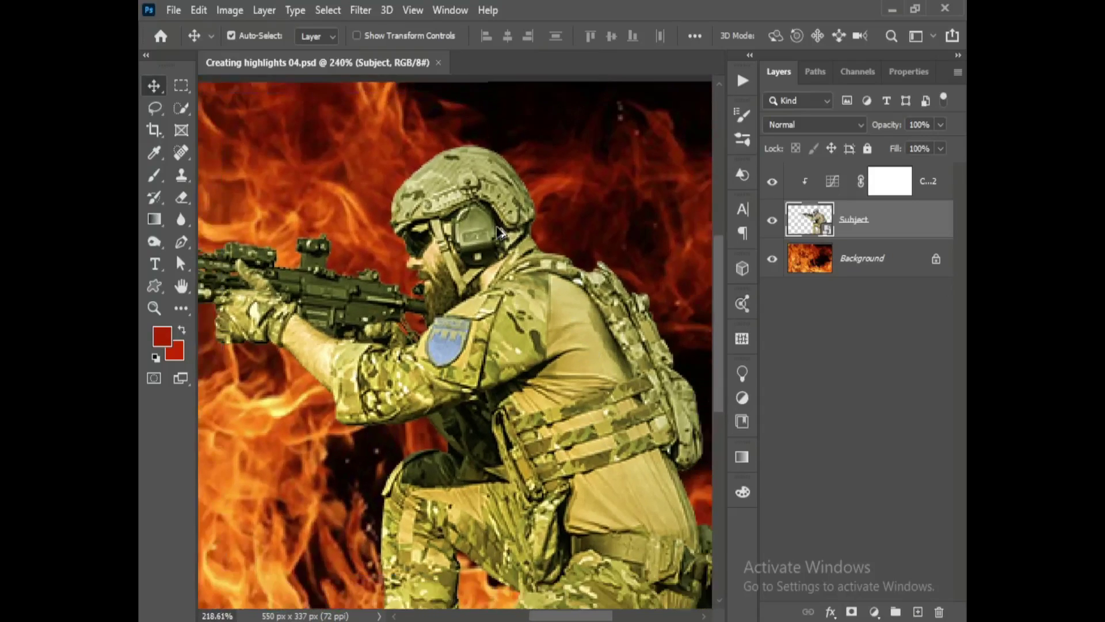
scroll(499, 232, up, 1)
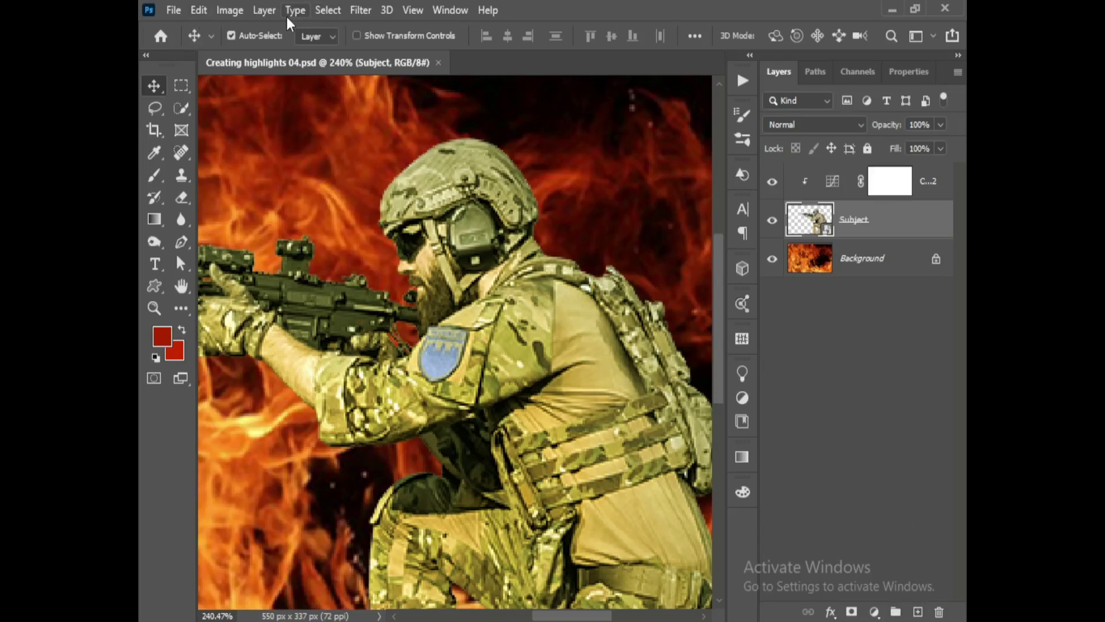
click(266, 10)
mouse_move(372, 26)
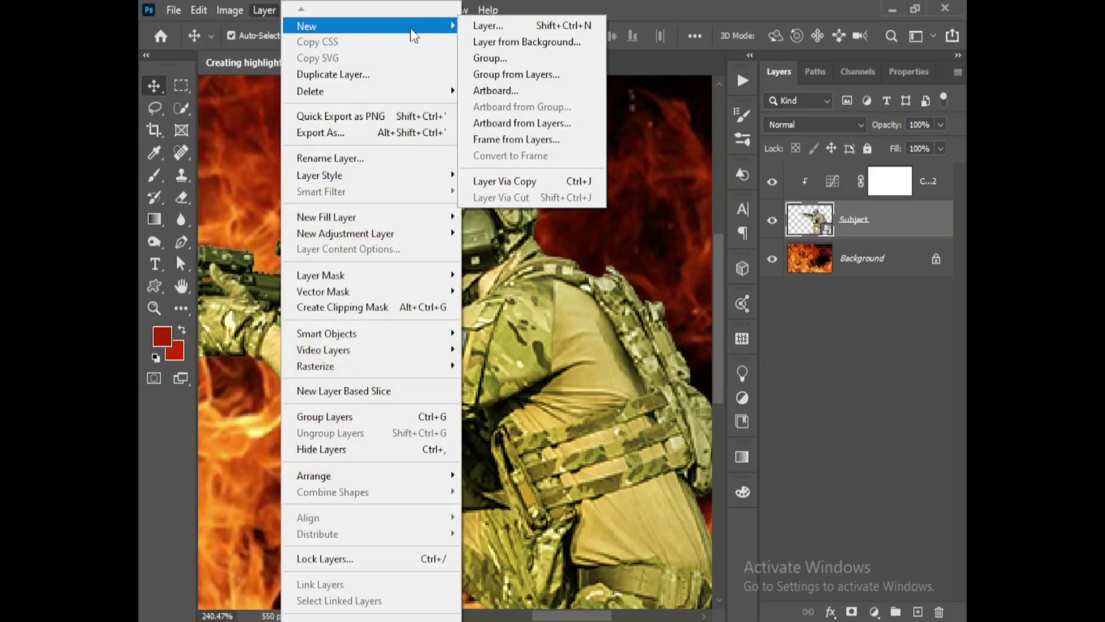
click(482, 27)
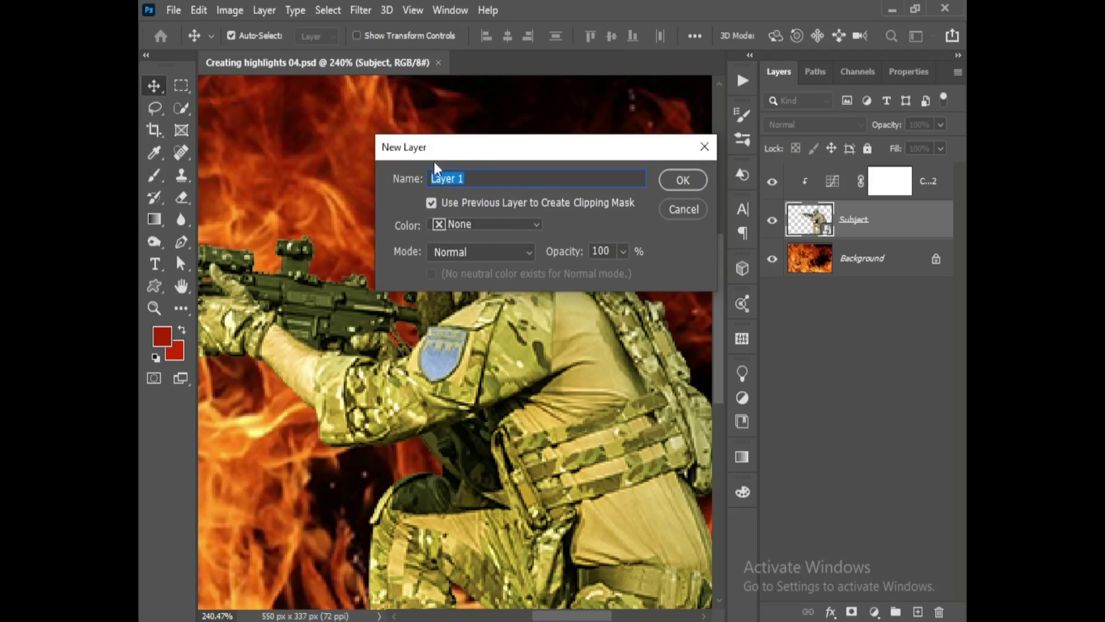
click(475, 257)
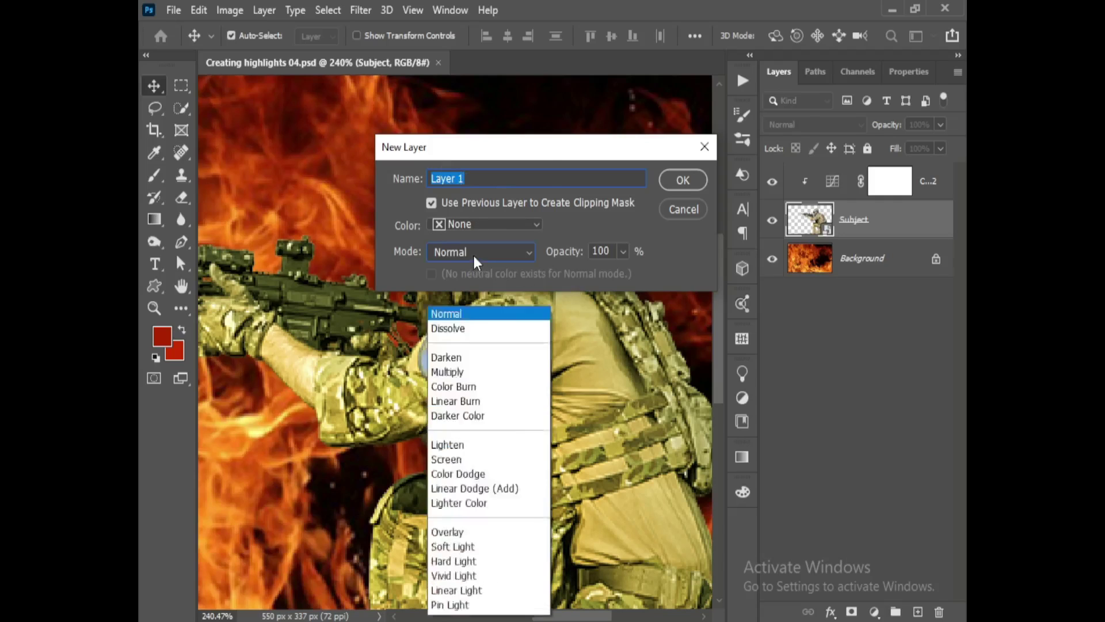
click(456, 410)
click(500, 253)
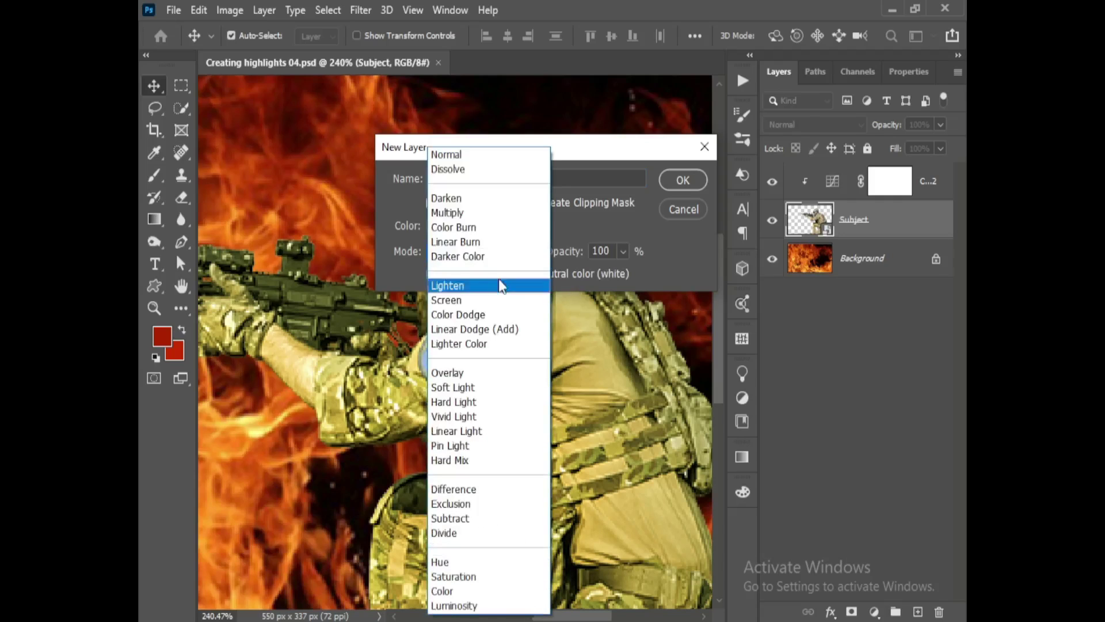
click(481, 387)
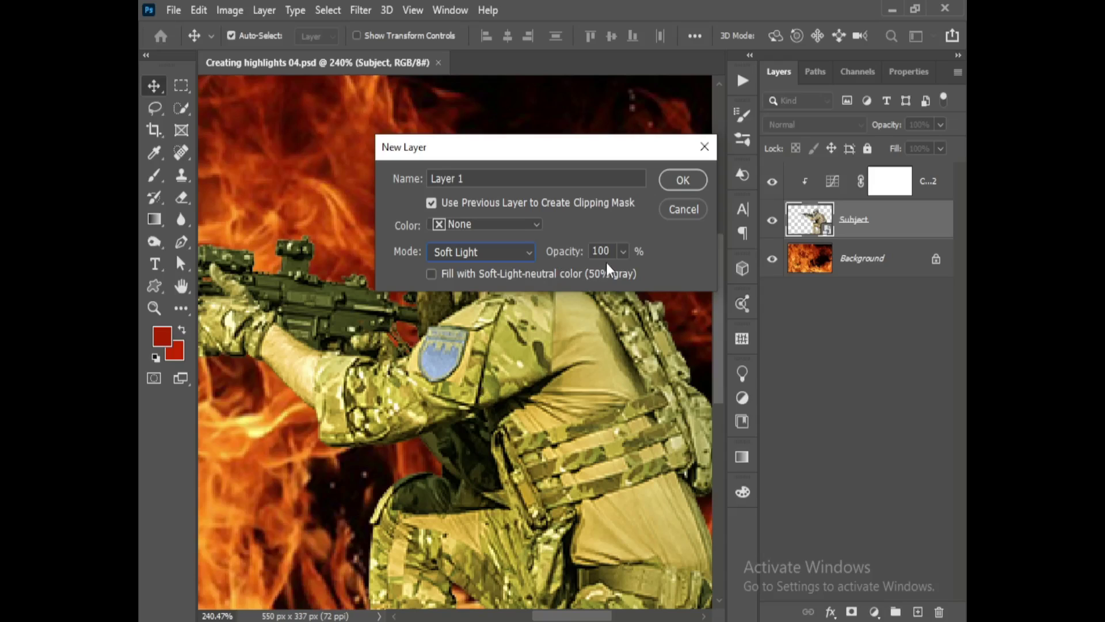
click(507, 272)
- Create Layer 1, switch to the Brush, and confirm af2201 dark red as the foreground colour
click(680, 180)
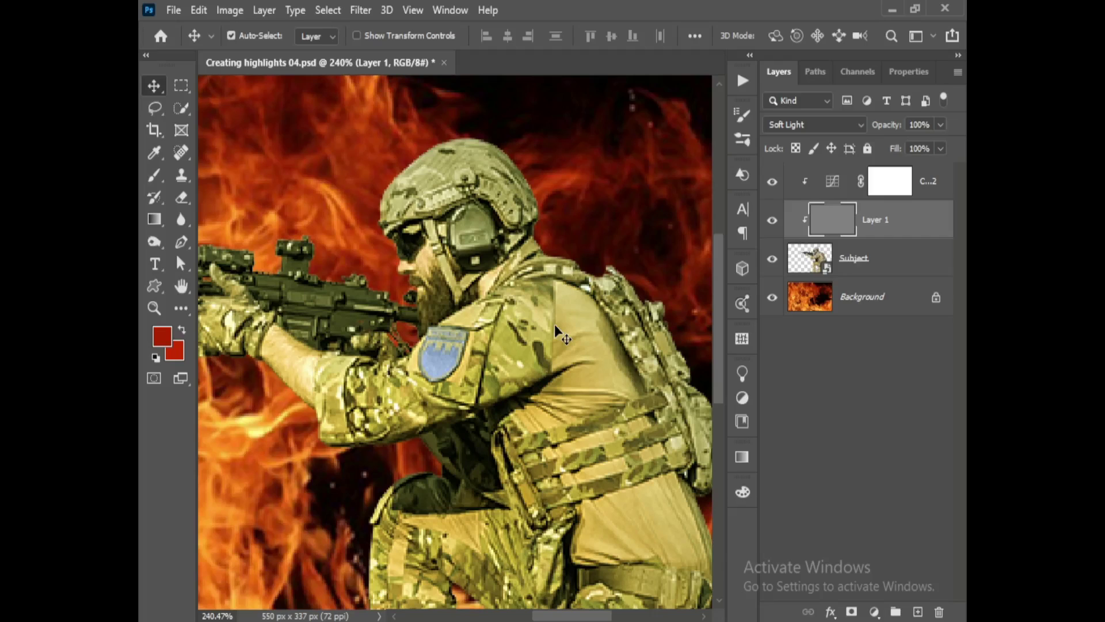
key(b)
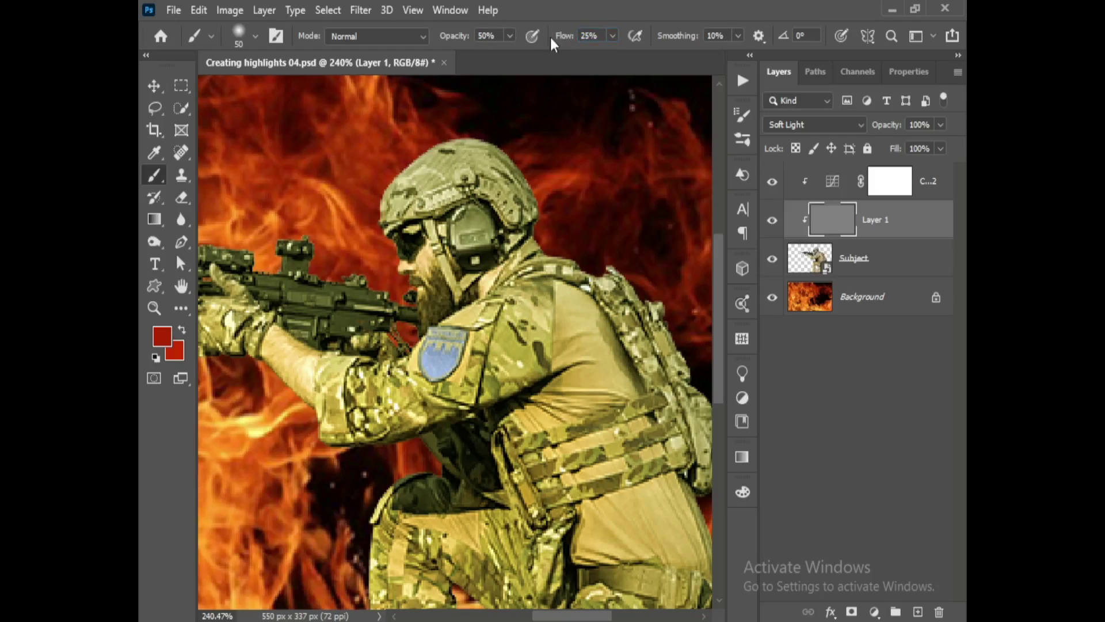
click(168, 338)
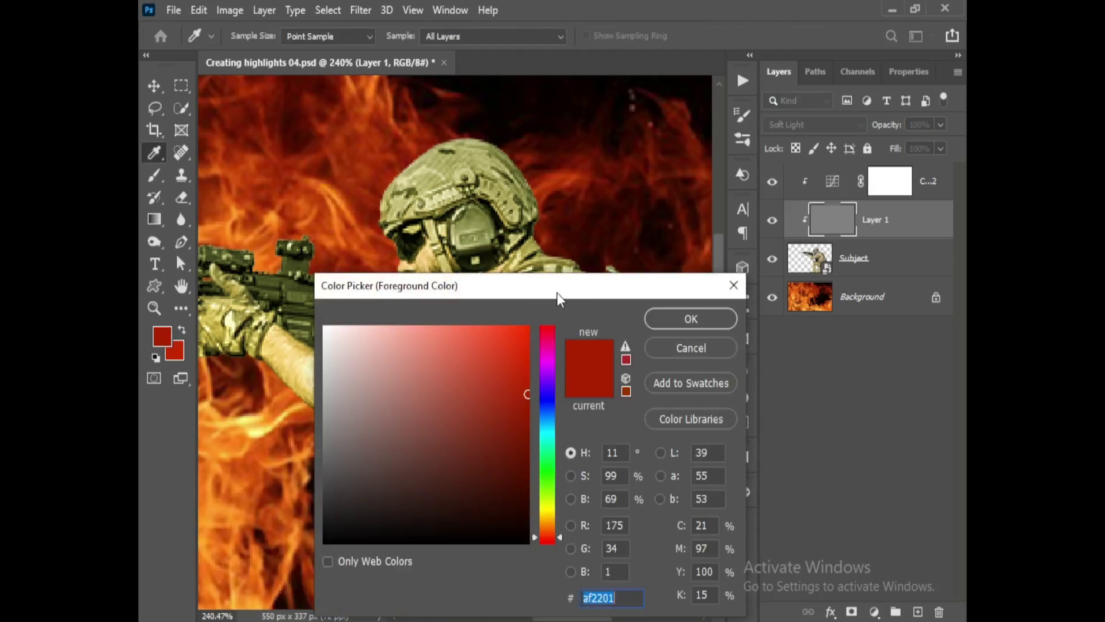
drag(557, 292, 555, 213)
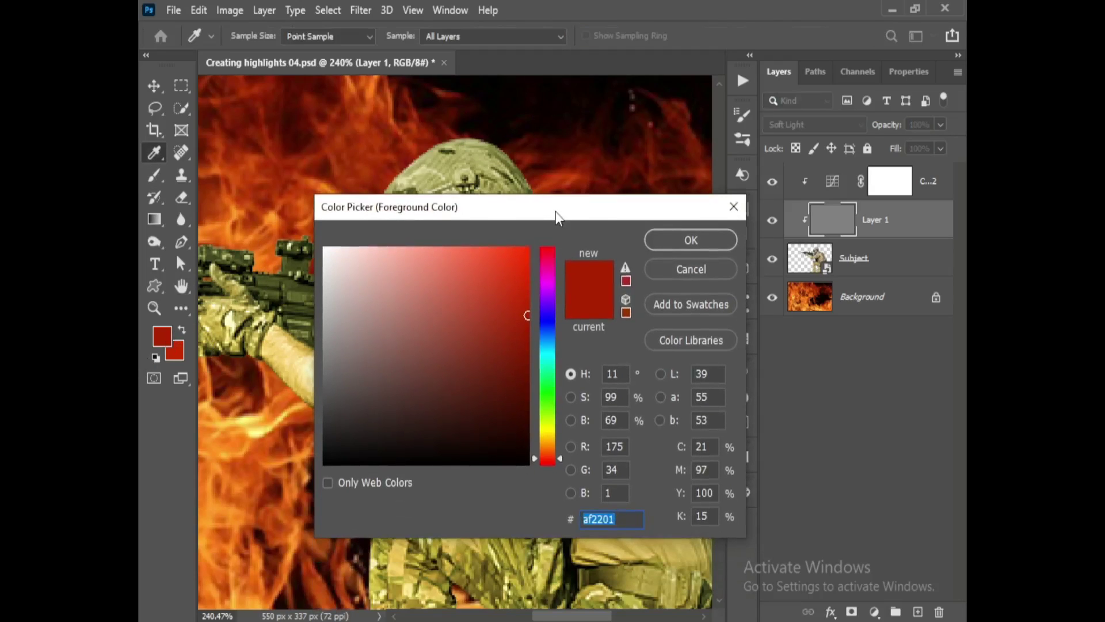
click(706, 240)
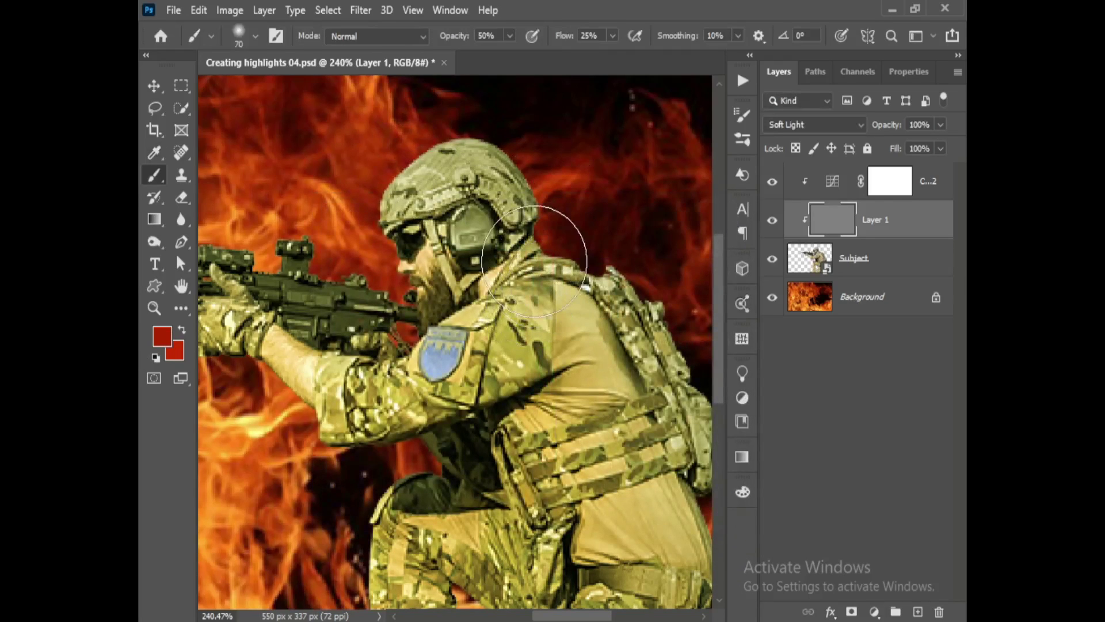
- Shrink the brush, set flow to 40%, and paint red along the back of the helmet
key(bracketleft)
scroll(456, 185, up, 3)
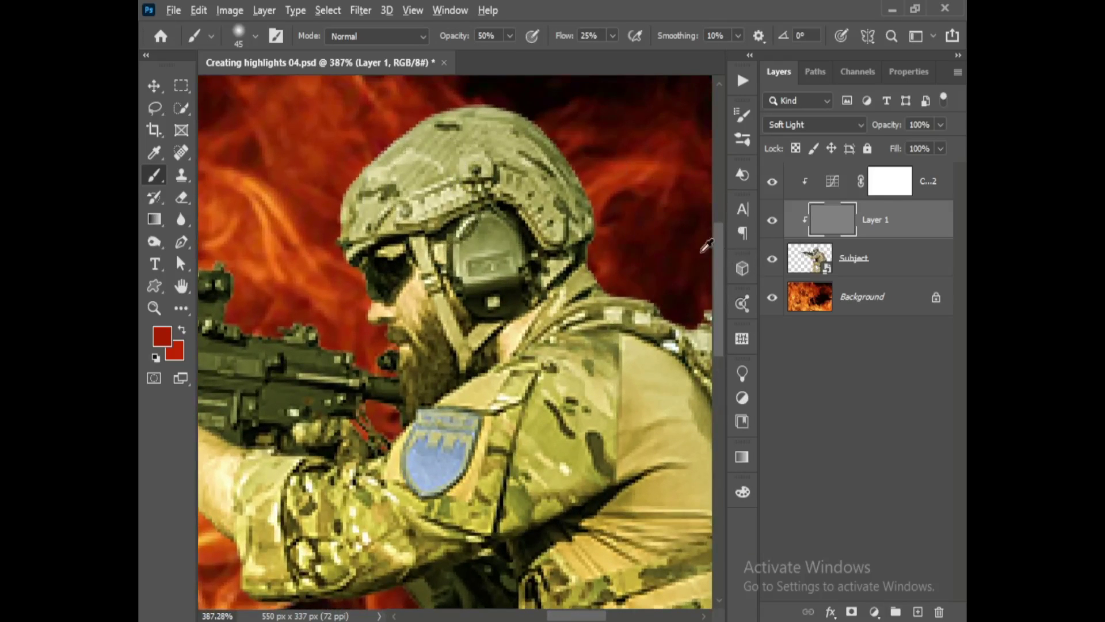
scroll(601, 236, down, 1)
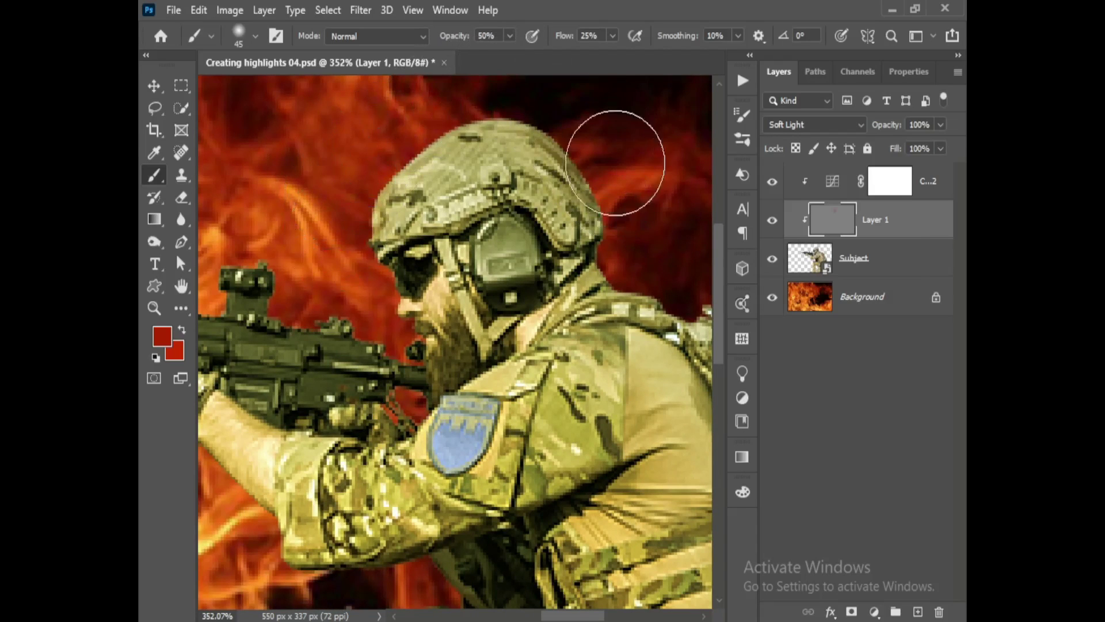
drag(447, 99, 377, 172)
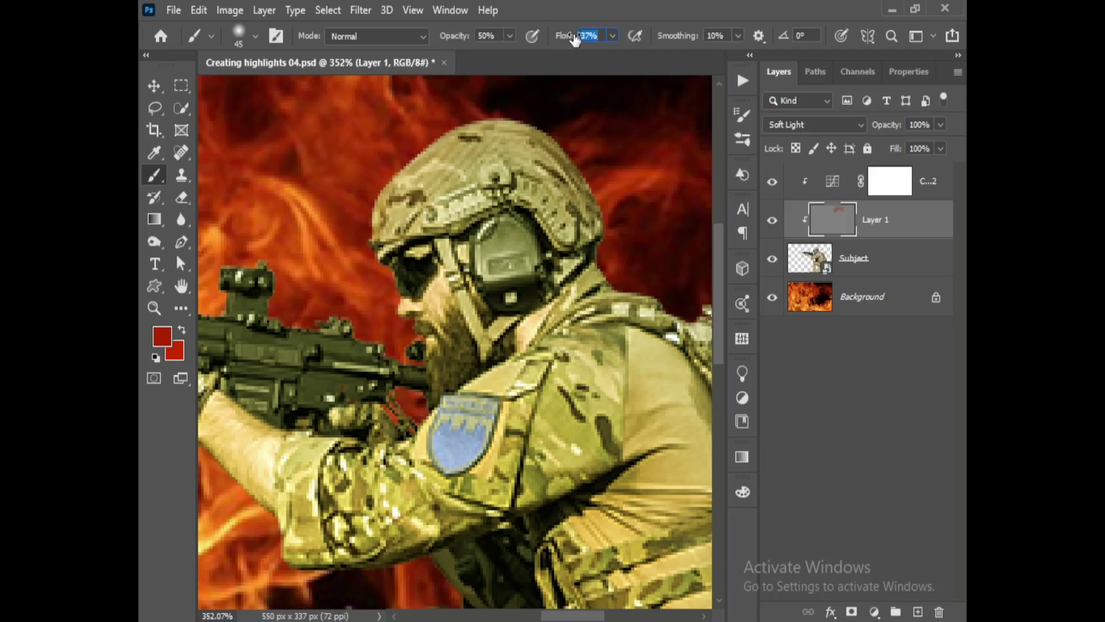
text(40)
key(Return)
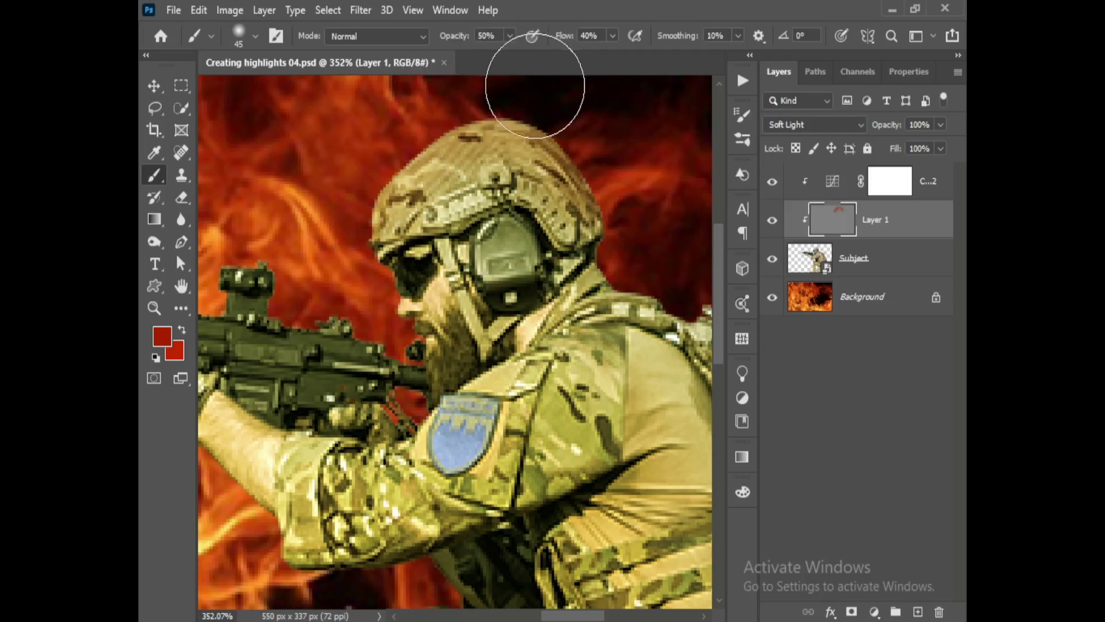
- Paint red rim light down the shoulder and back of the vest toward the waist
drag(645, 202, 417, 138)
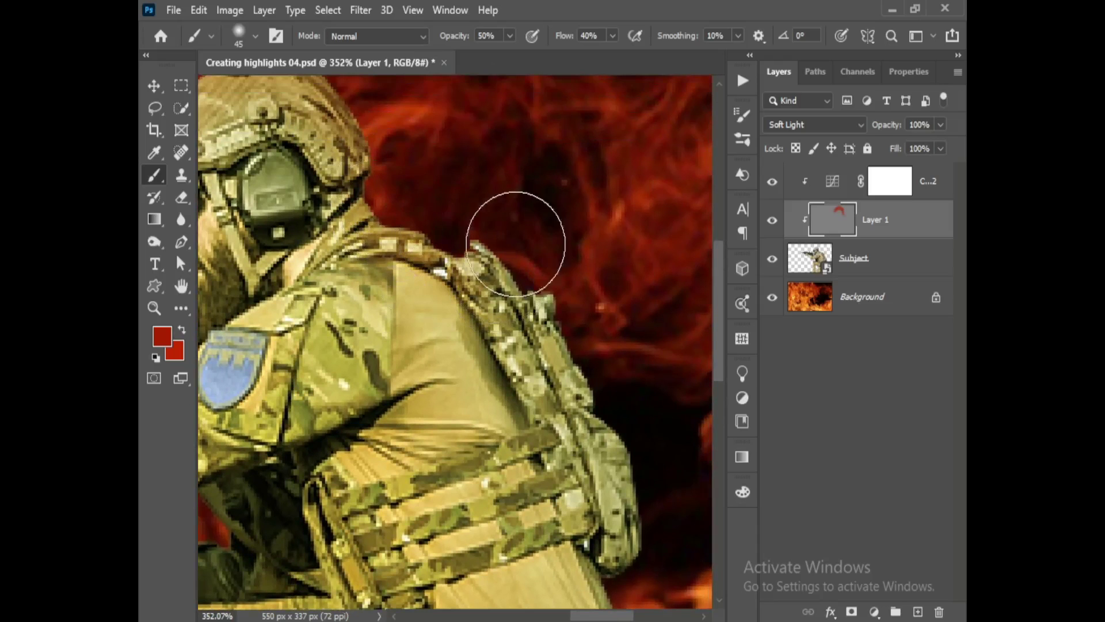
drag(590, 296, 464, 178)
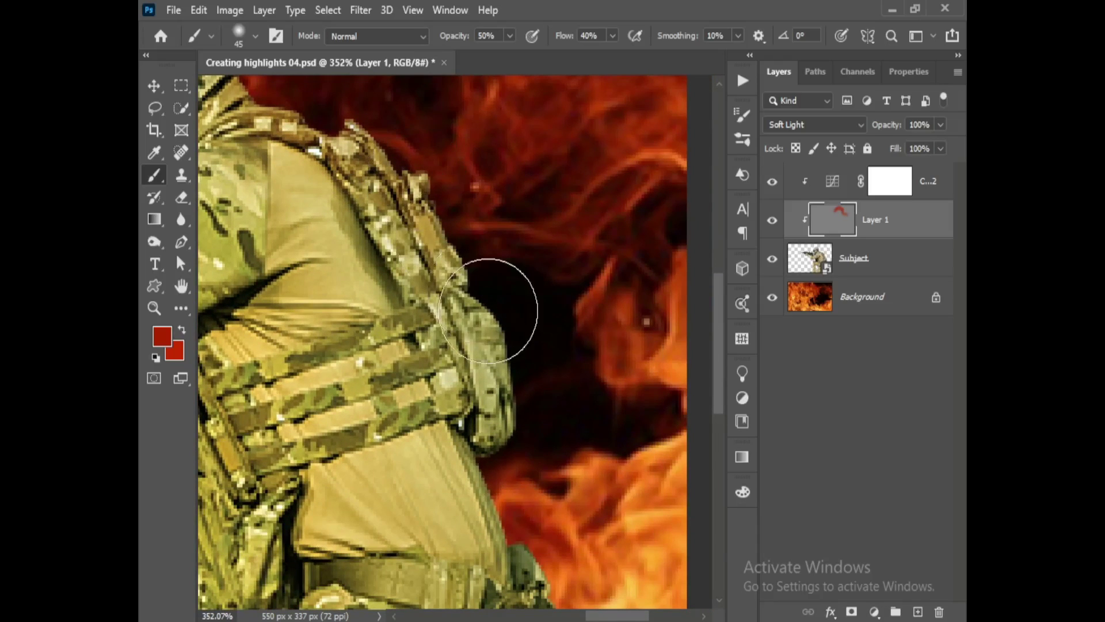
drag(538, 408, 492, 293)
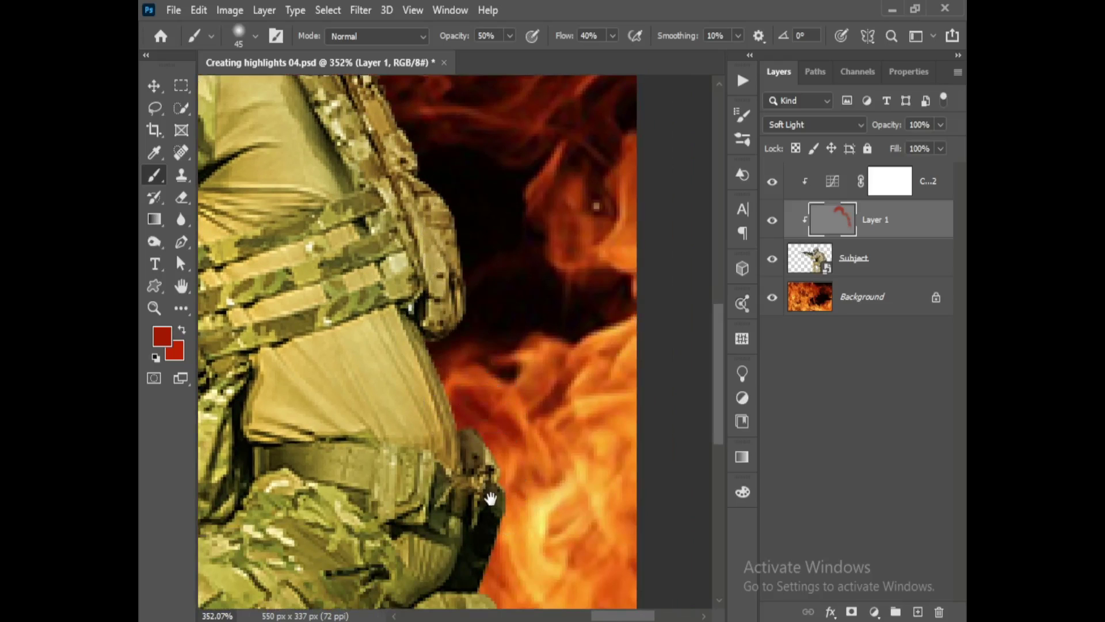
drag(490, 506, 505, 299)
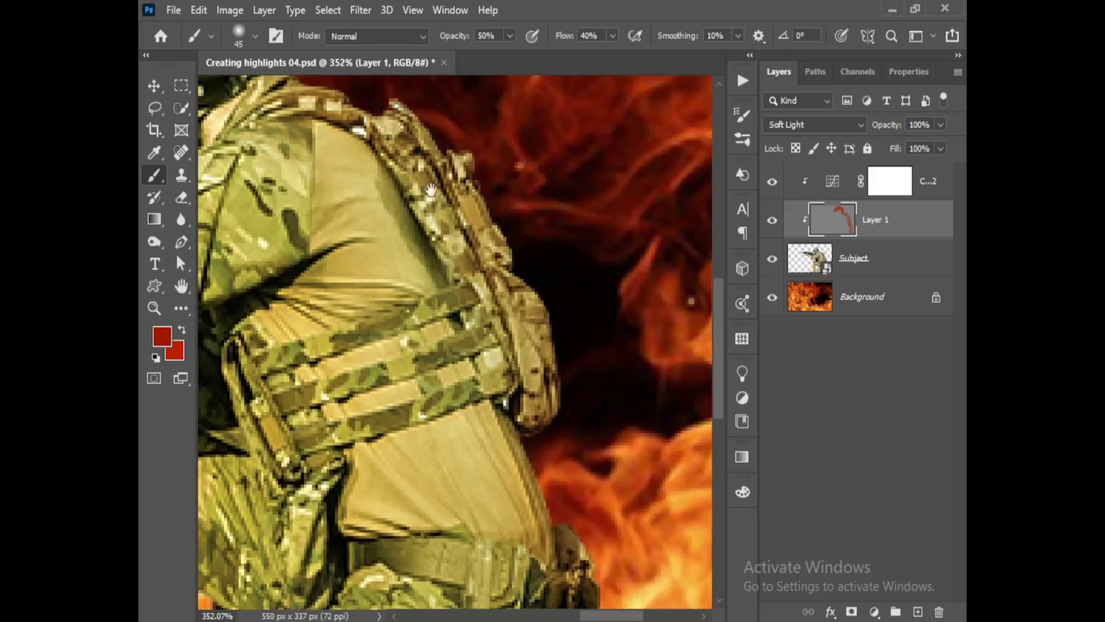
drag(528, 246, 529, 455)
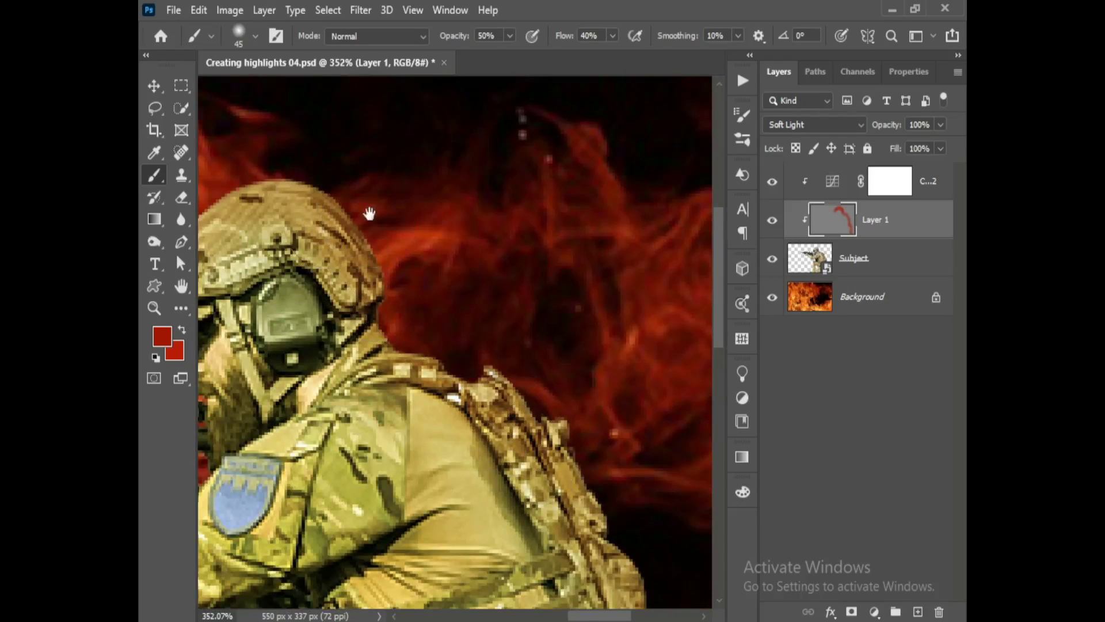
drag(357, 218, 595, 264)
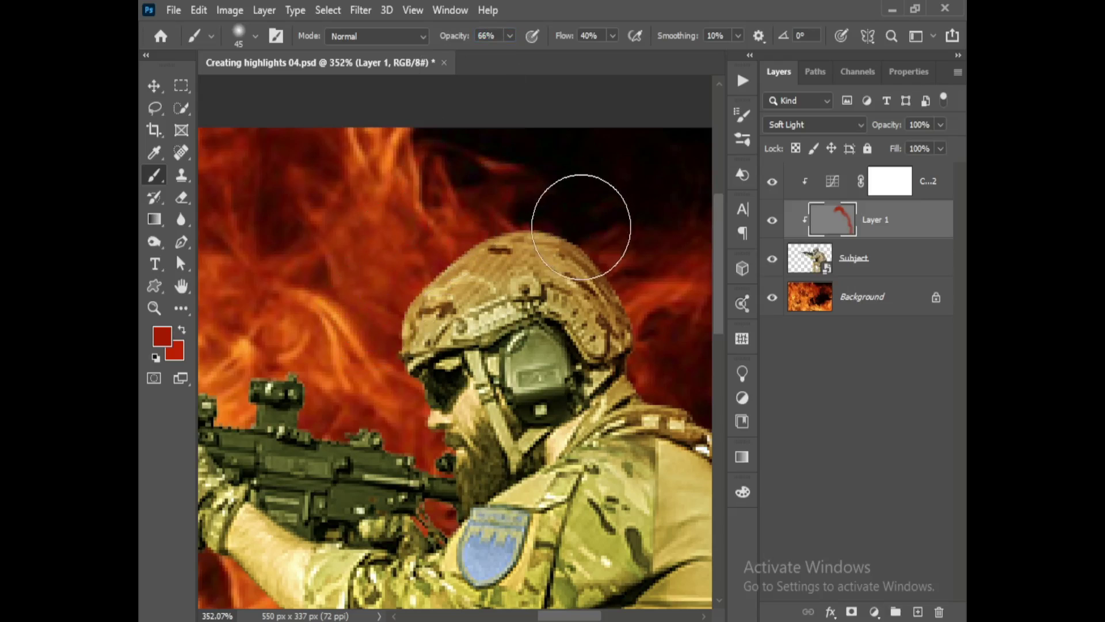
- Shrink the brush and paint a reddish-brown tint stroke down the soldier's leg
drag(581, 227, 370, 111)
drag(599, 365, 368, 132)
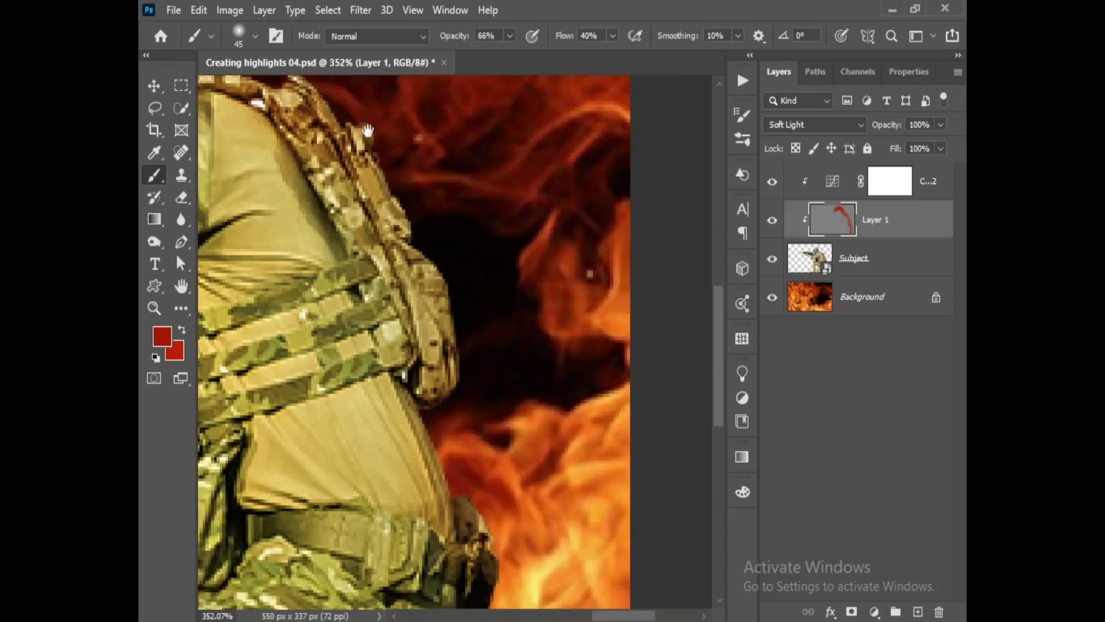
drag(481, 401, 426, 221)
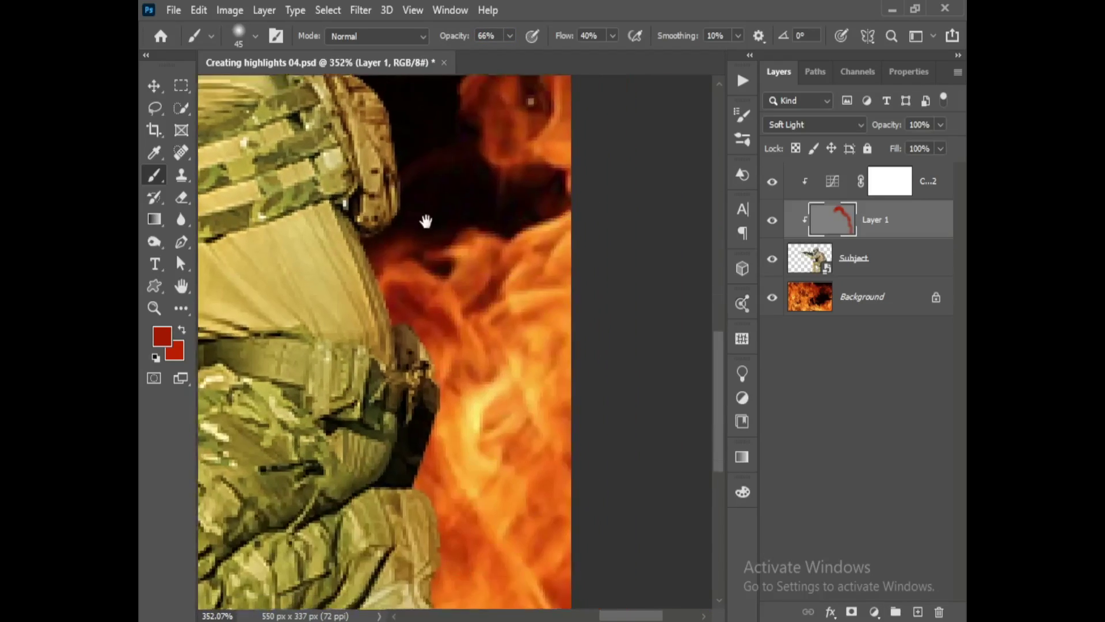
mouse_move(464, 371)
mouse_down()
mouse_move(472, 192)
mouse_move(479, 395)
mouse_move(428, 335)
mouse_up()
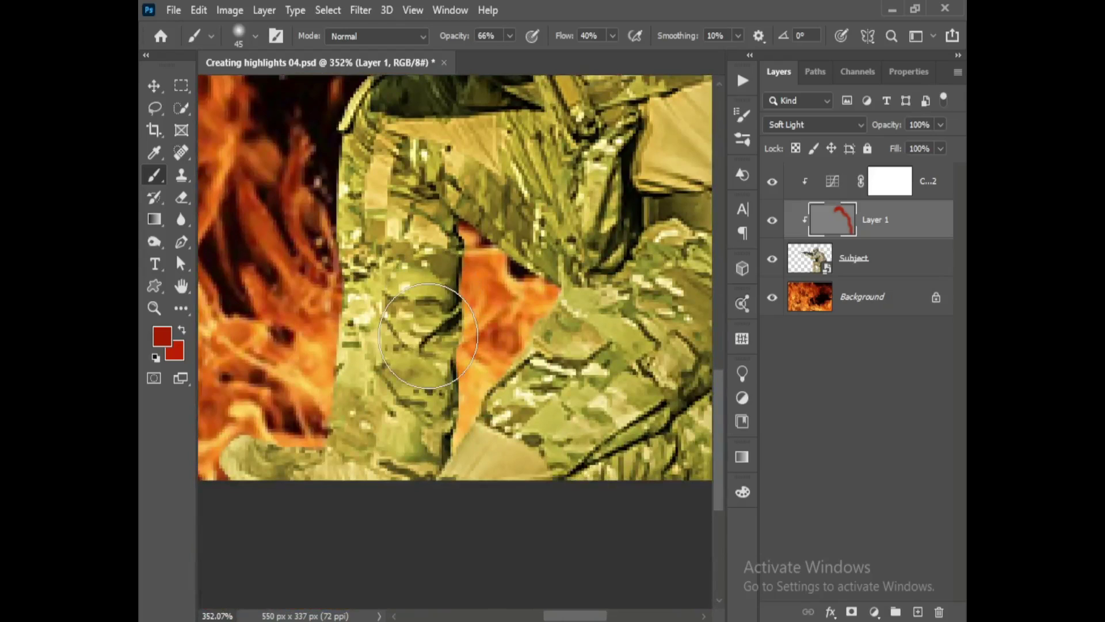
key(bracketleft)
drag(428, 238, 433, 390)
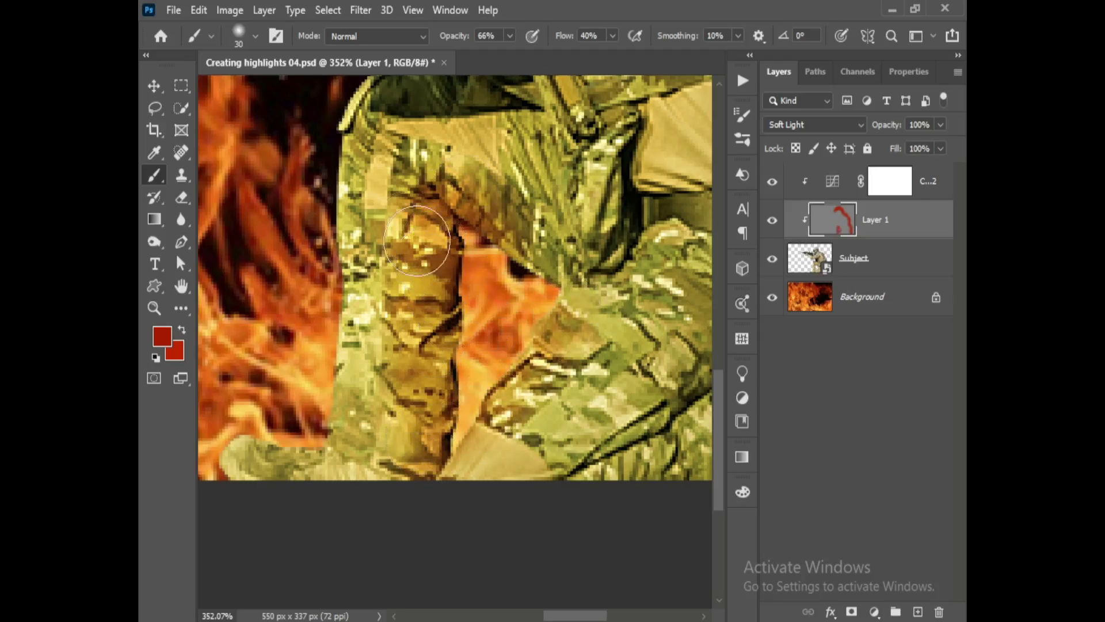
- With a smaller brush, tint the rifle's scope and top edges reddish-brown
scroll(416, 241, up, 3)
scroll(403, 259, up, 3)
scroll(391, 282, up, 3)
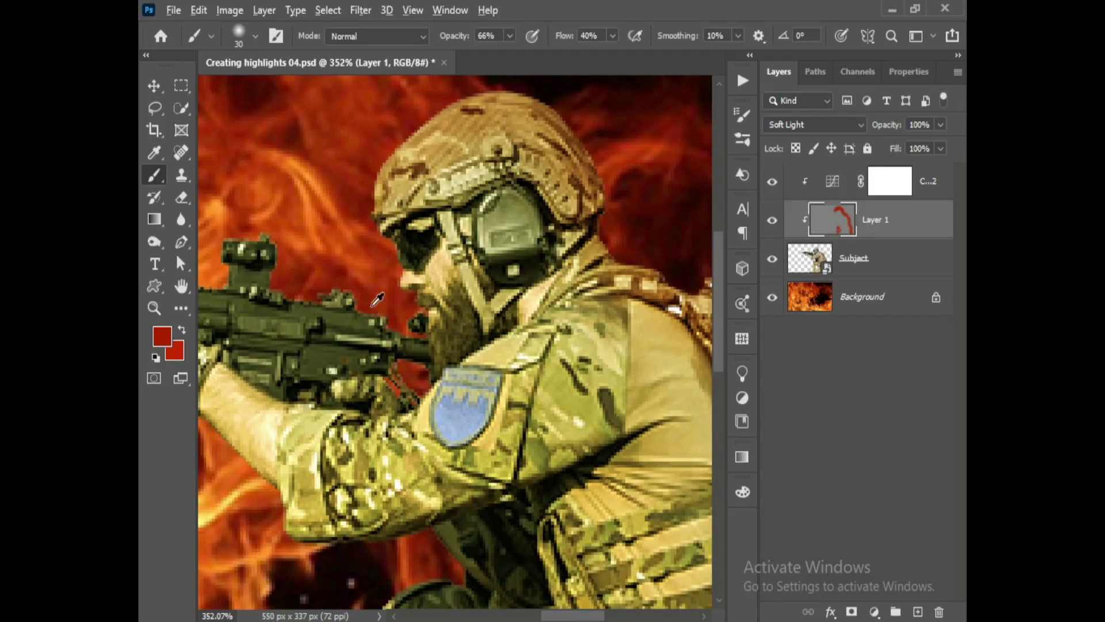
alt+scroll(378, 299, up, 1)
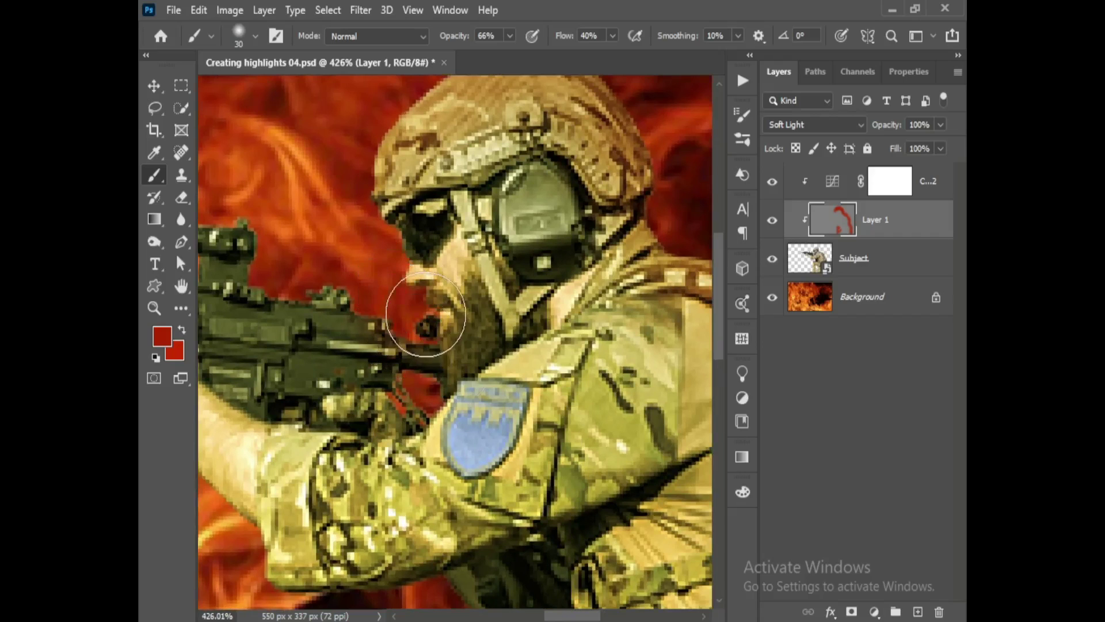
key(bracketleft)
key(bracketleft)
key(bracketleft)
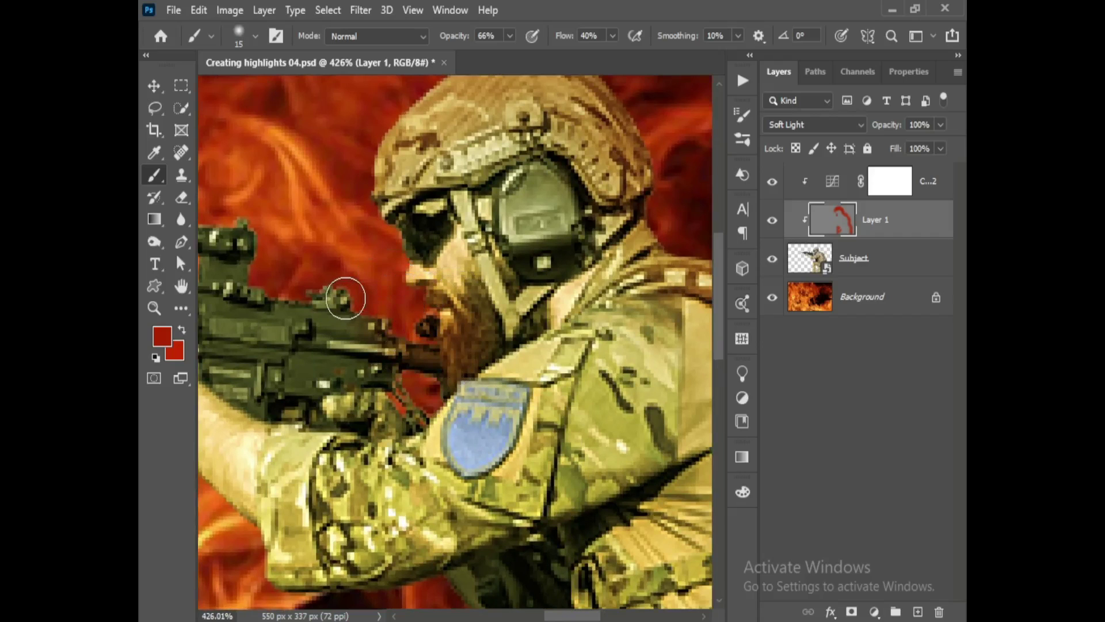
scroll(323, 296, left, 3)
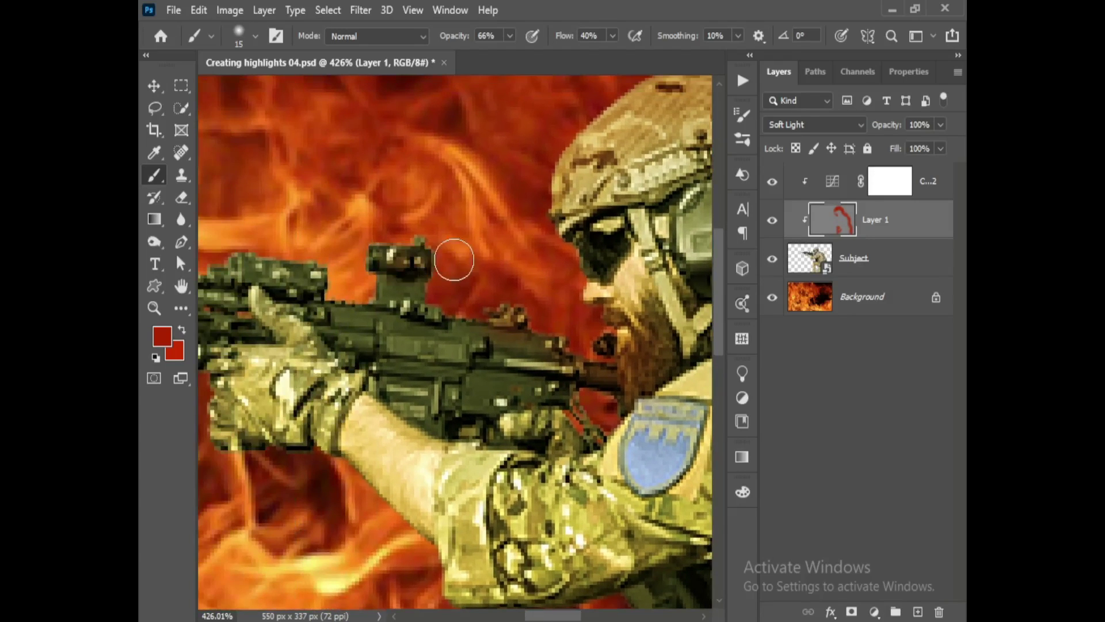
mouse_move(454, 260)
mouse_down()
mouse_move(320, 240)
mouse_move(435, 298)
mouse_up()
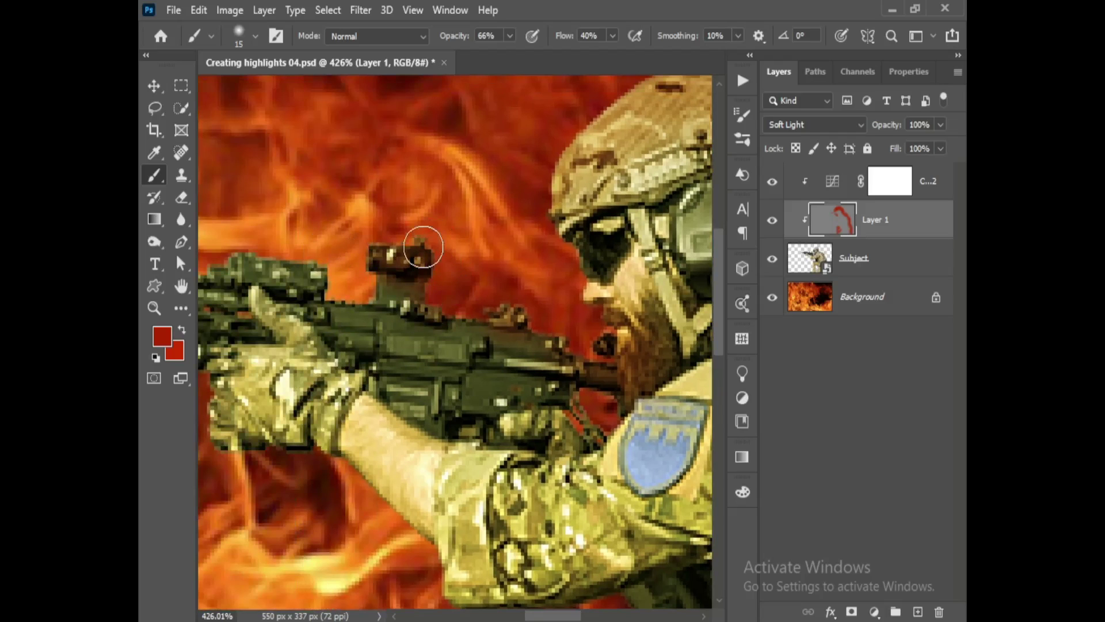
scroll(426, 253, left, 3)
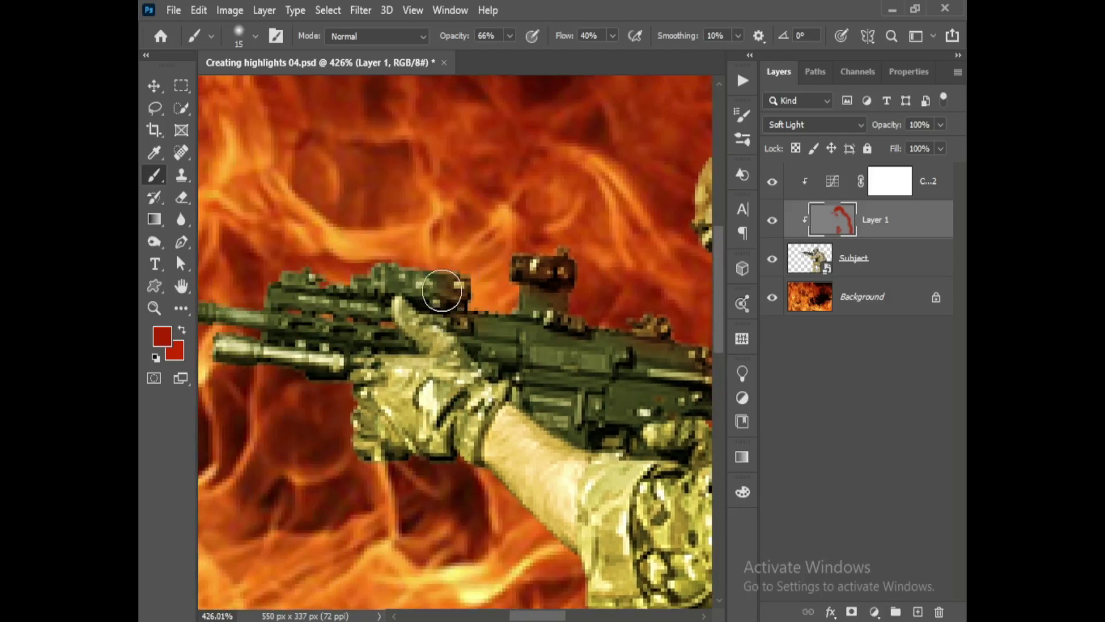
drag(271, 266, 388, 278)
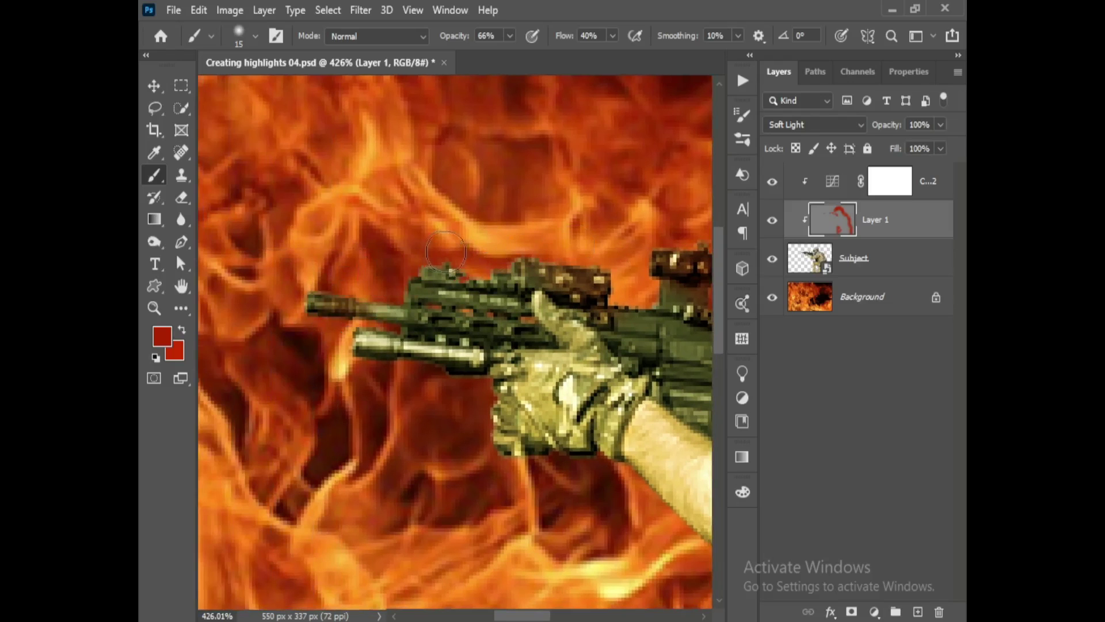
- Zoom in and out to inspect the new red highlights along the rifle
scroll(606, 253, right, 3)
scroll(518, 287, down, 1)
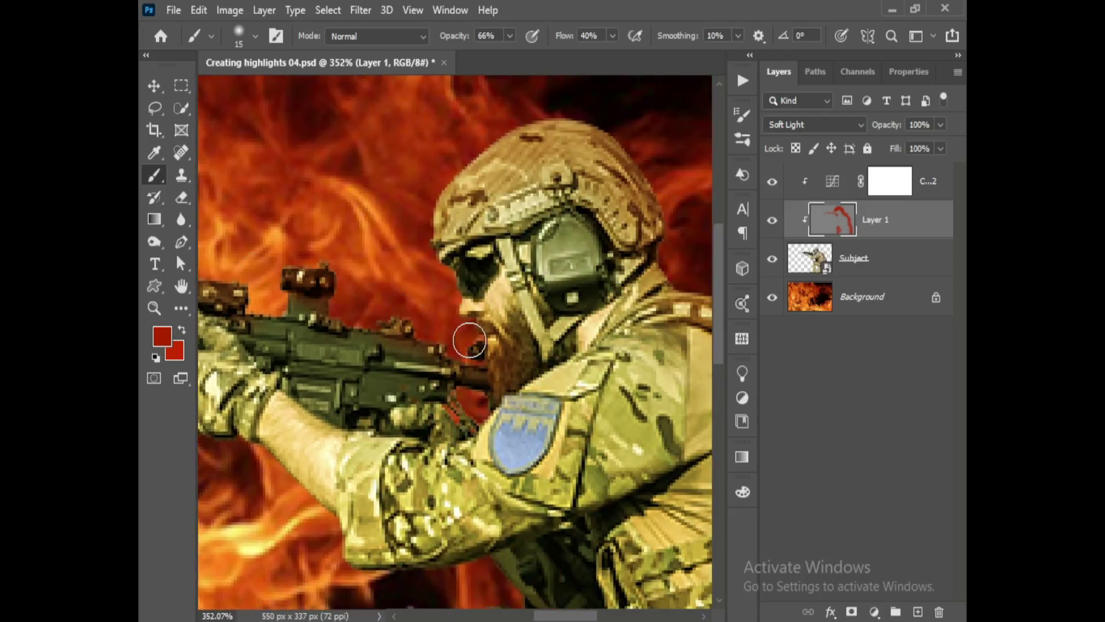
scroll(445, 314, down, 2)
scroll(365, 304, down, 1)
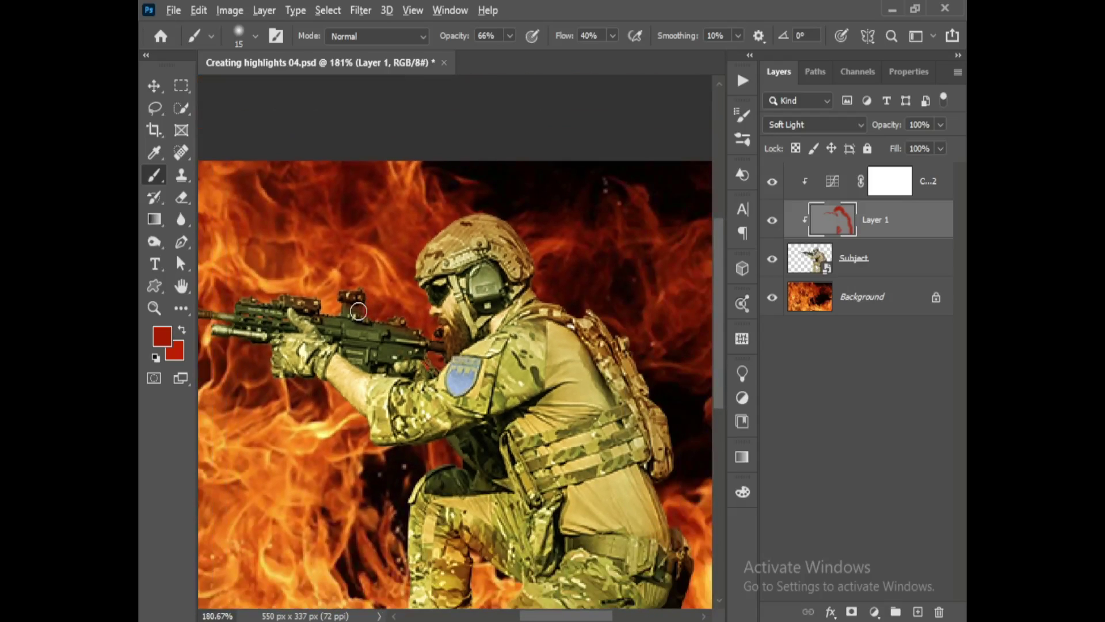
scroll(358, 311, up, 1)
scroll(345, 308, up, 1)
scroll(322, 302, up, 1)
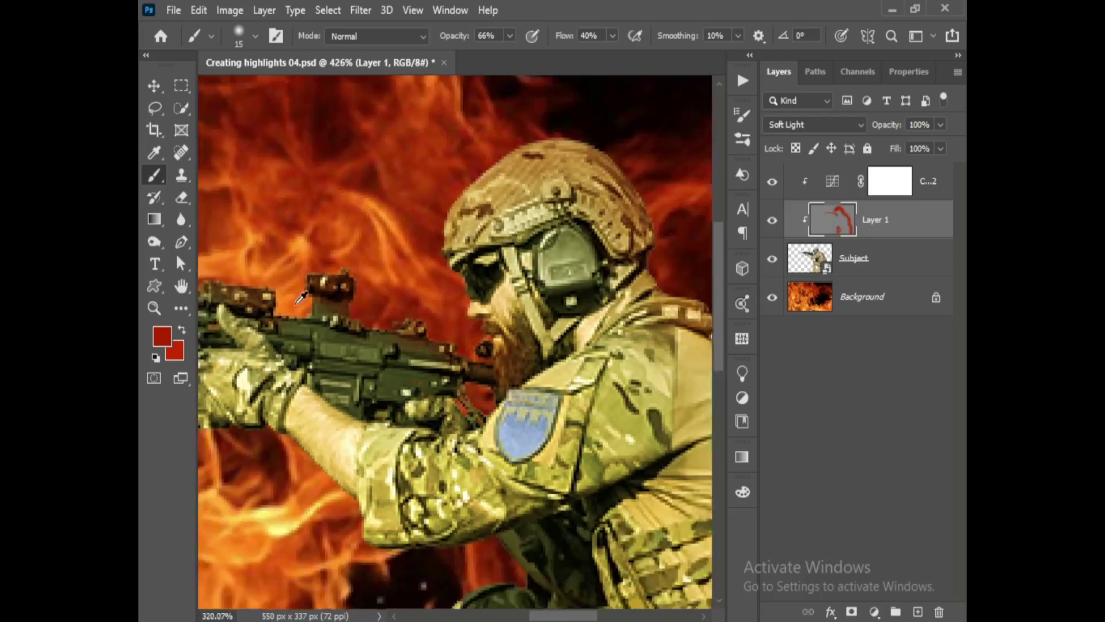
scroll(301, 298, down, 2)
scroll(295, 346, down, 1)
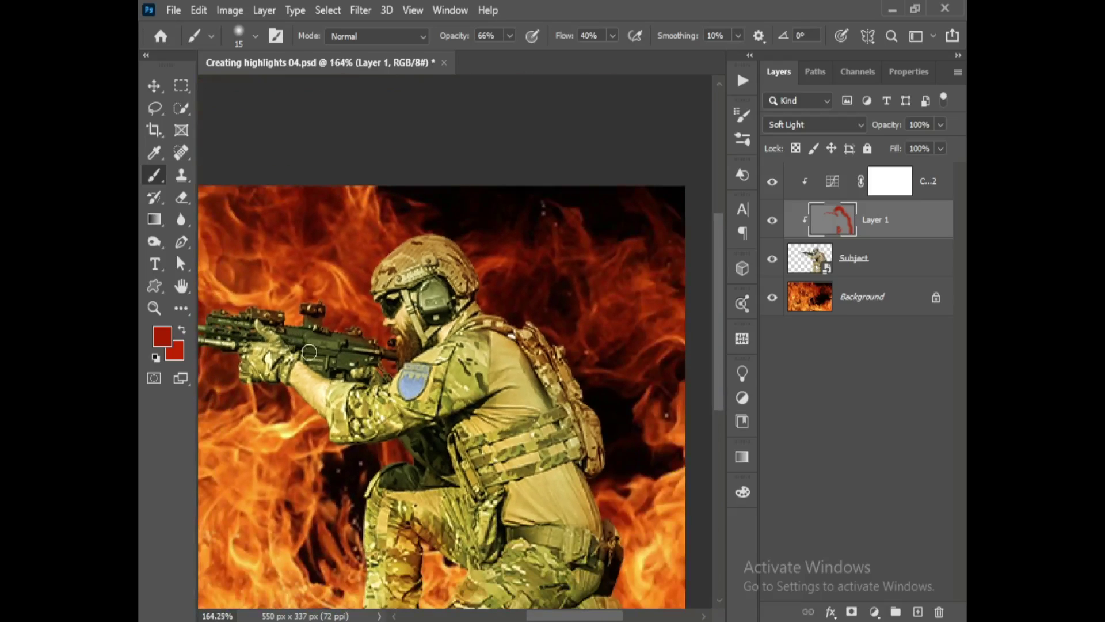
scroll(393, 449, up, 1)
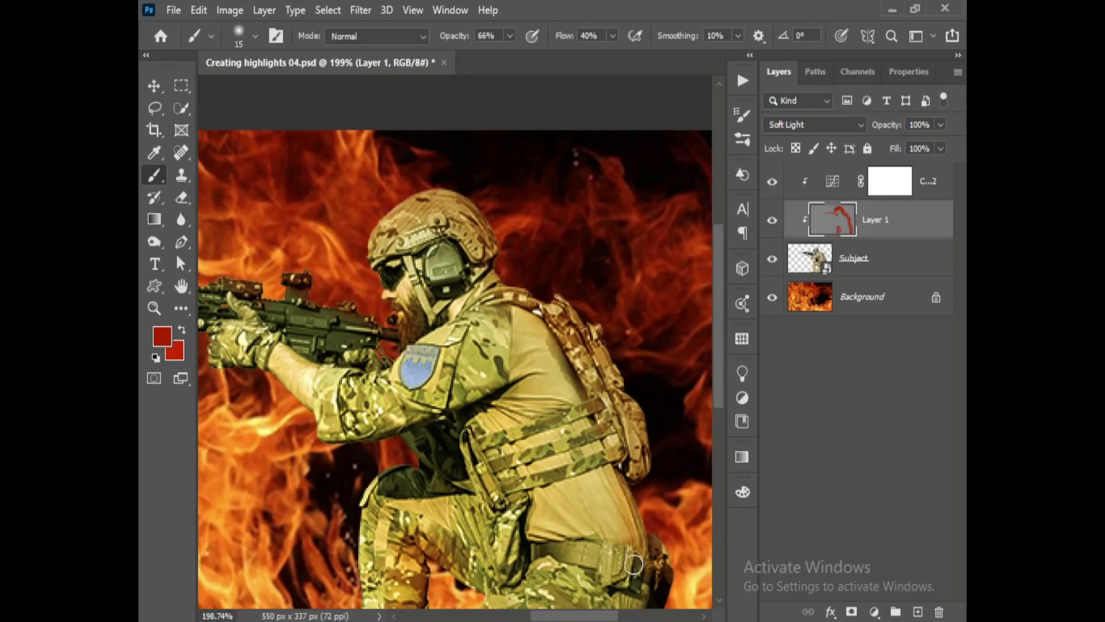
scroll(575, 455, down, 1)
scroll(518, 438, down, 1)
scroll(464, 420, down, 1)
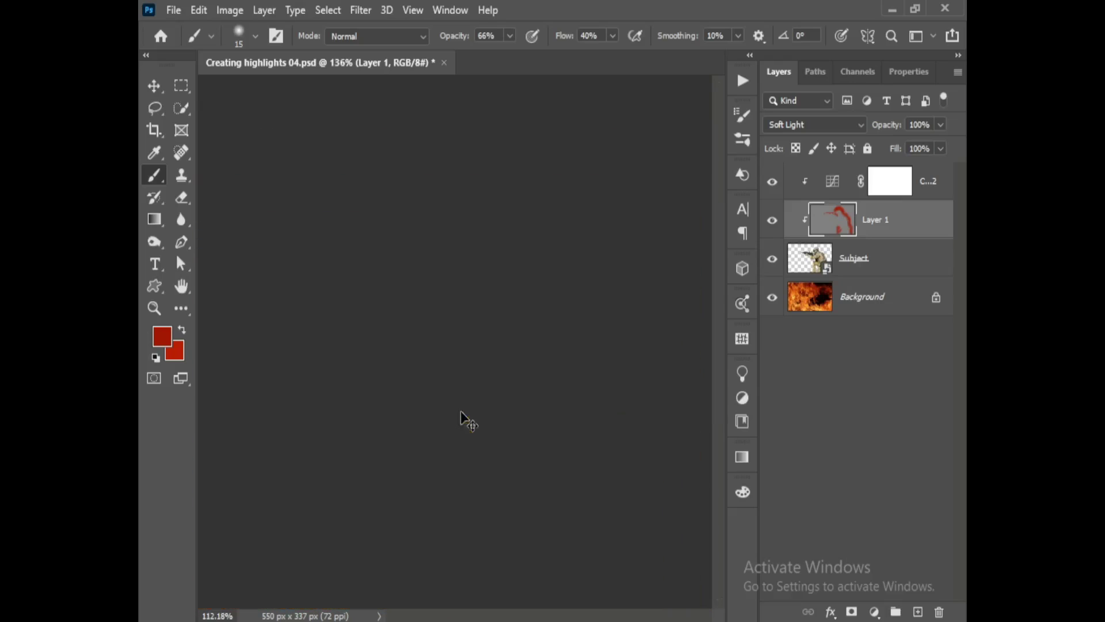
- Hide Layer 1, then show it again to compare the red highlights
click(773, 222)
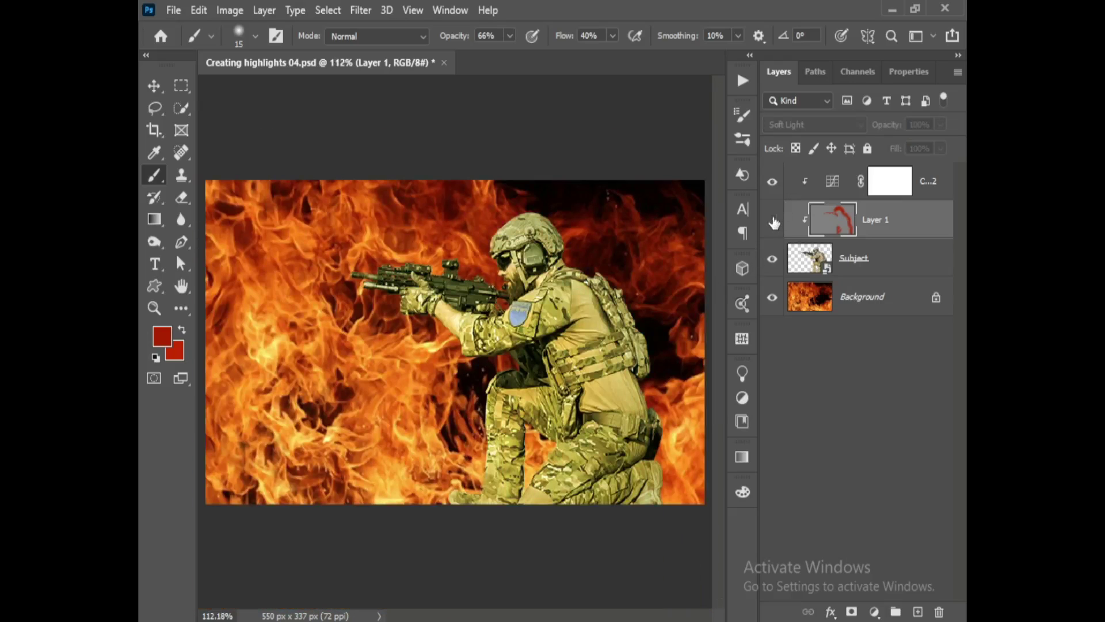
click(773, 221)
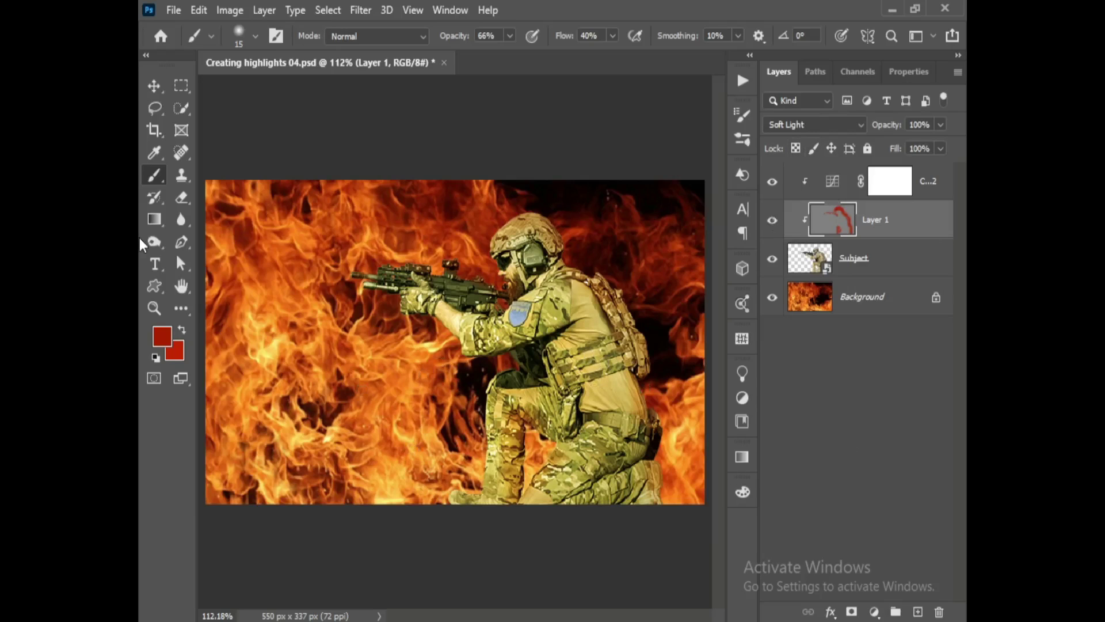
- Add clipped Soft Light Layer 2 and confirm c72a01 deep red as the foreground colour
key(v)
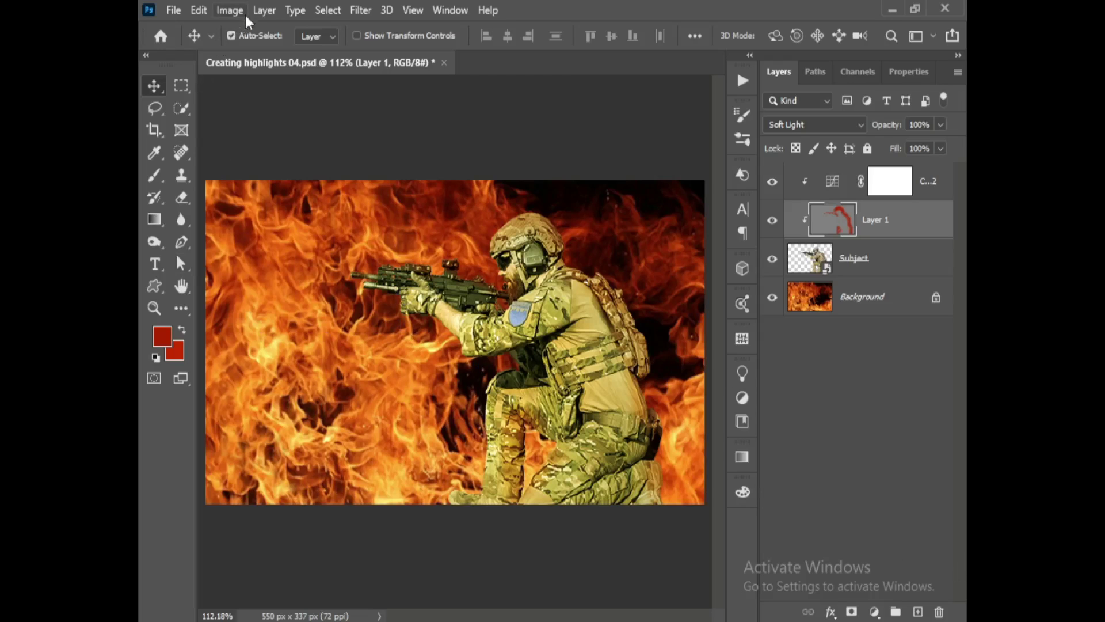
click(264, 10)
mouse_move(306, 26)
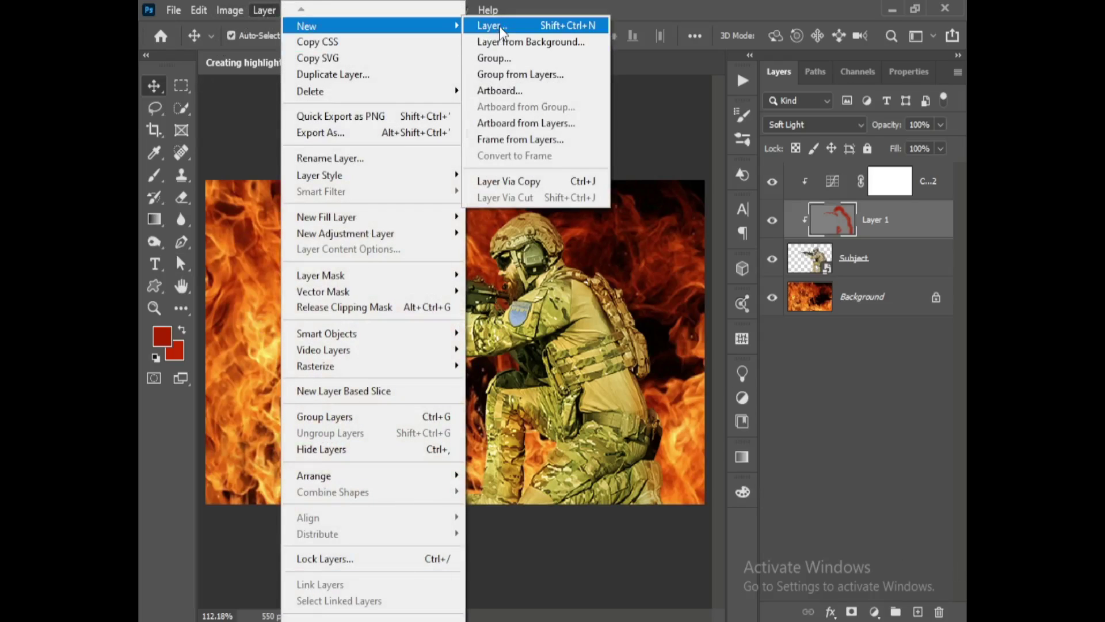
click(502, 32)
click(471, 256)
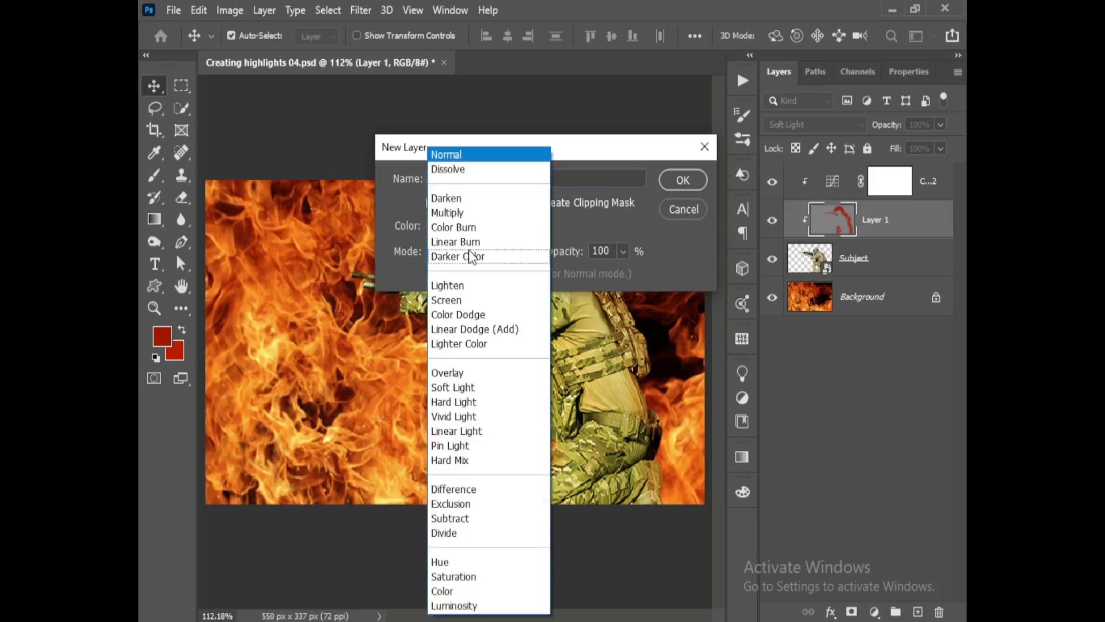
click(477, 391)
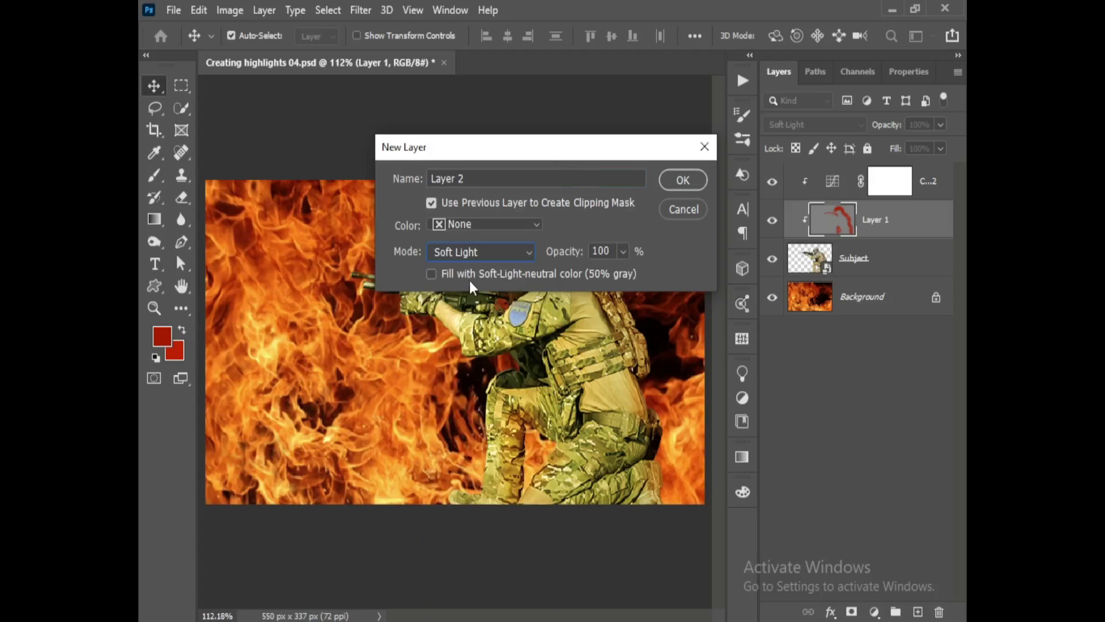
click(682, 180)
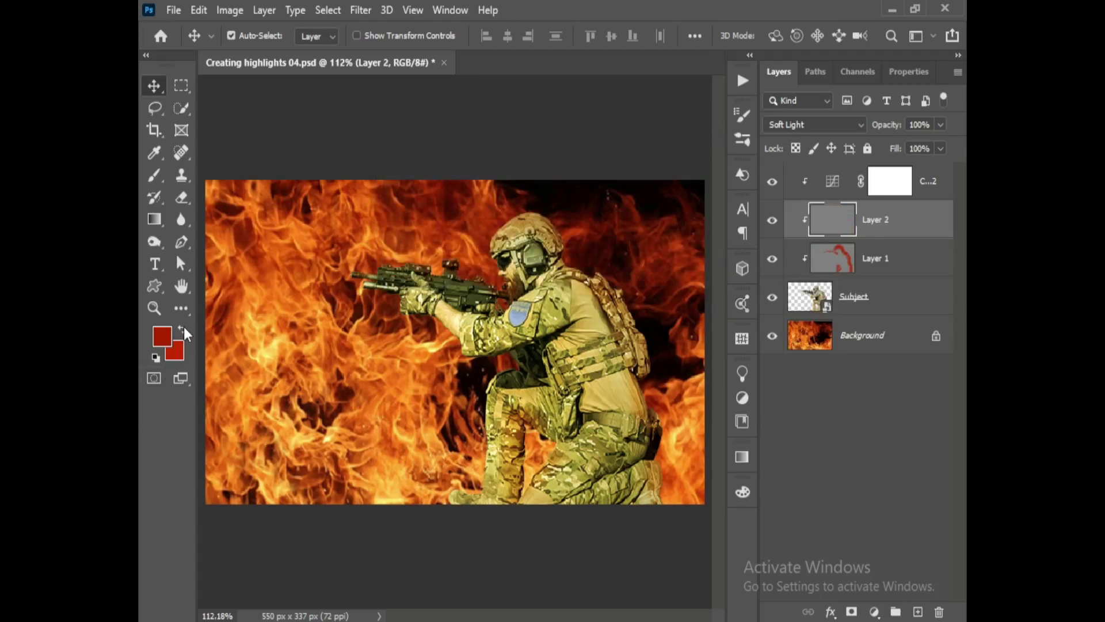
click(163, 341)
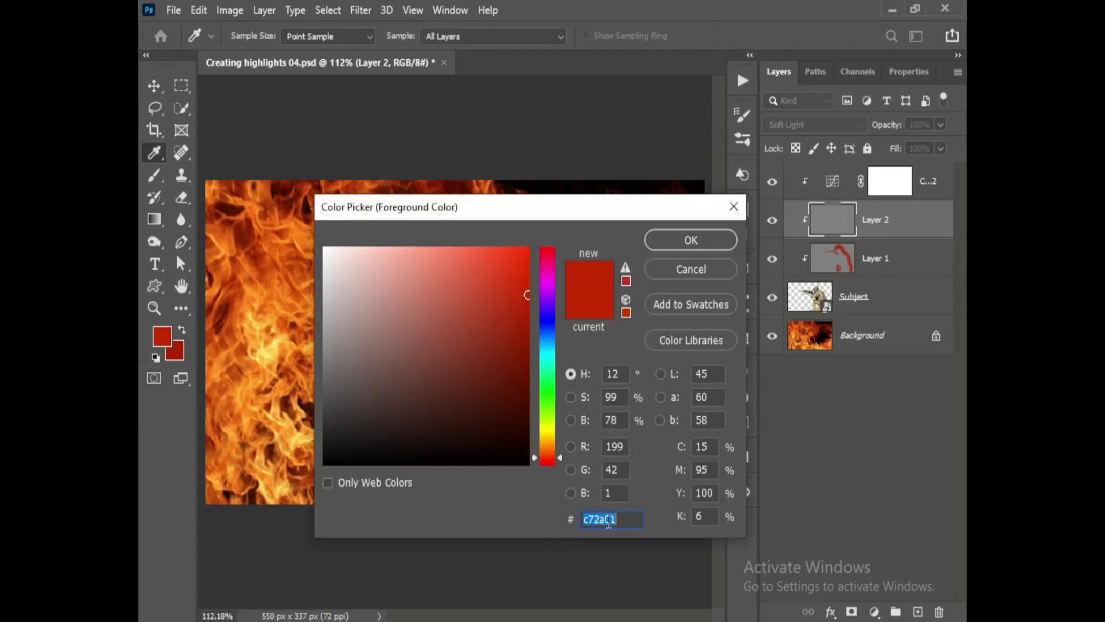
click(690, 239)
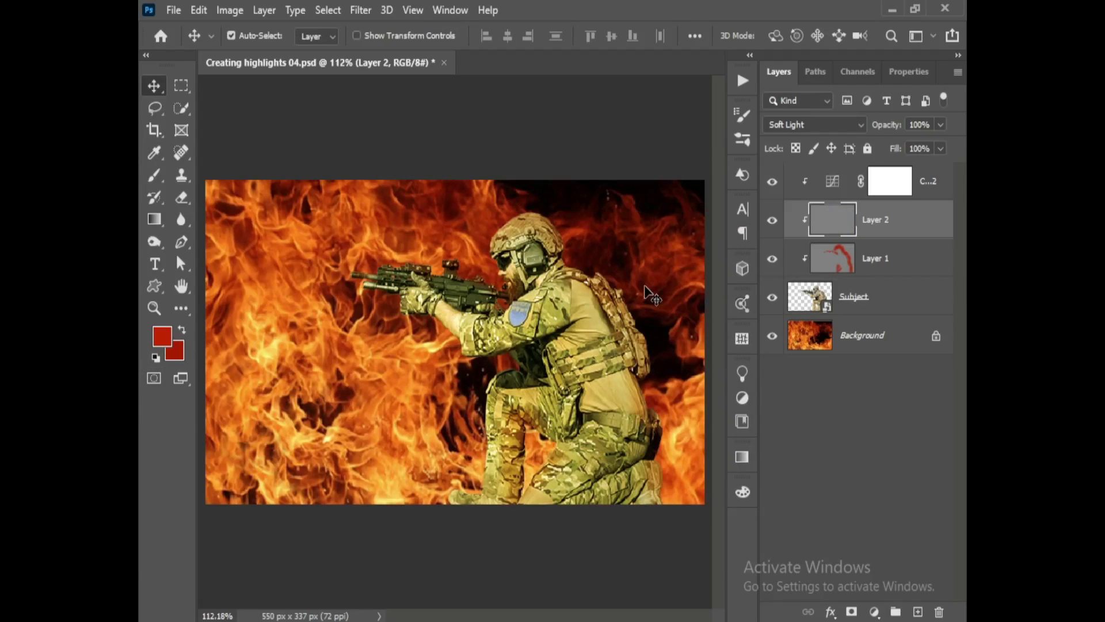
- Zoom onto the soldier and set the Brush to 50% opacity, 35% flow, size 60
key(b)
scroll(538, 340, up, 2)
scroll(538, 340, up, 1)
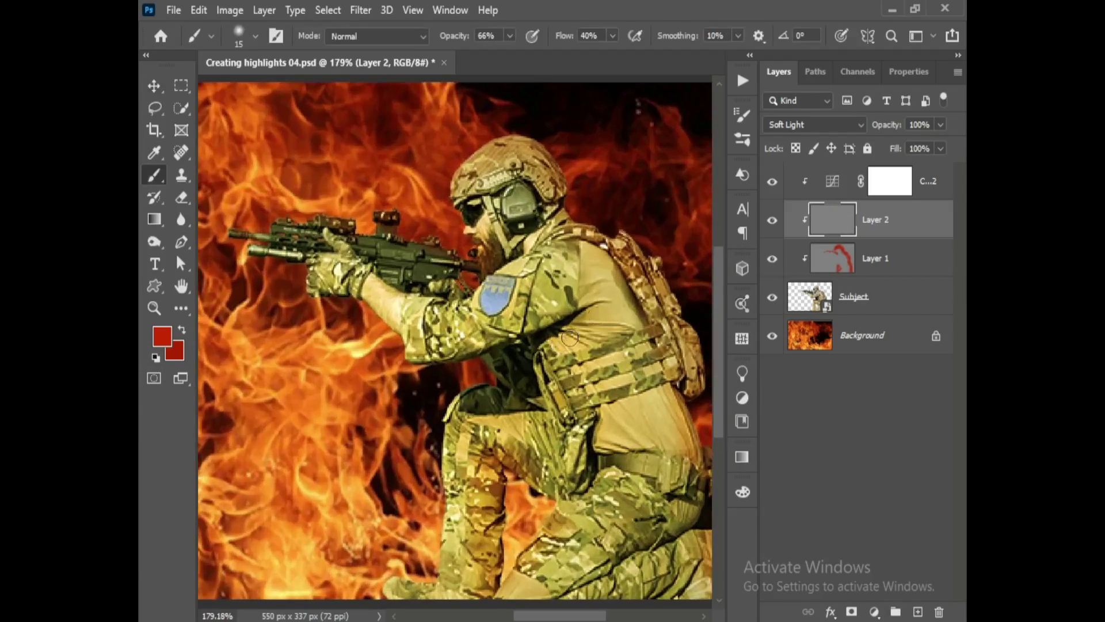
drag(650, 293, 547, 271)
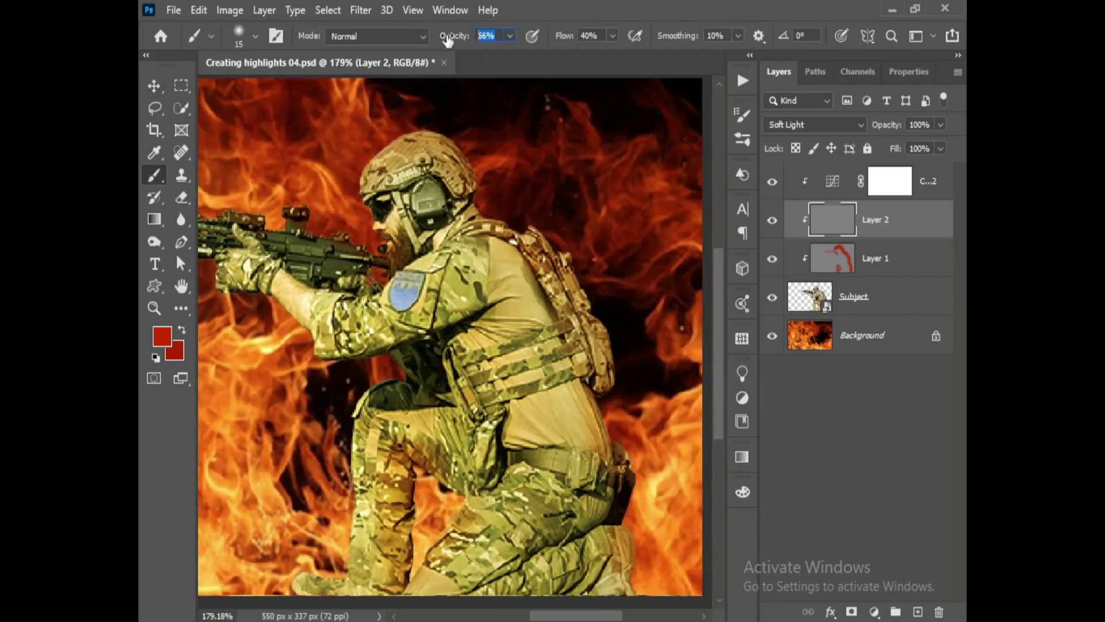
text(50)
text(35)
key(Return)
key(bracketright)
key(bracketright)
key(bracketright)
key(bracketright)
key(bracketright)
key(bracketright)
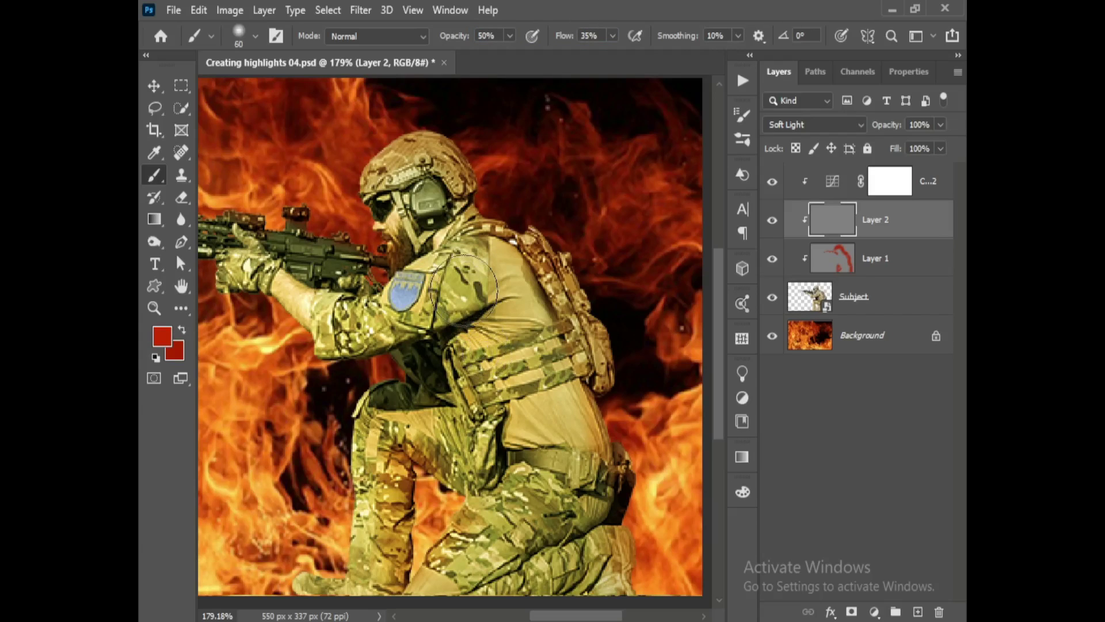
- Paint red highlight strokes on Layer 2 across the soldier's shoulder, leg and thigh
drag(464, 290, 534, 293)
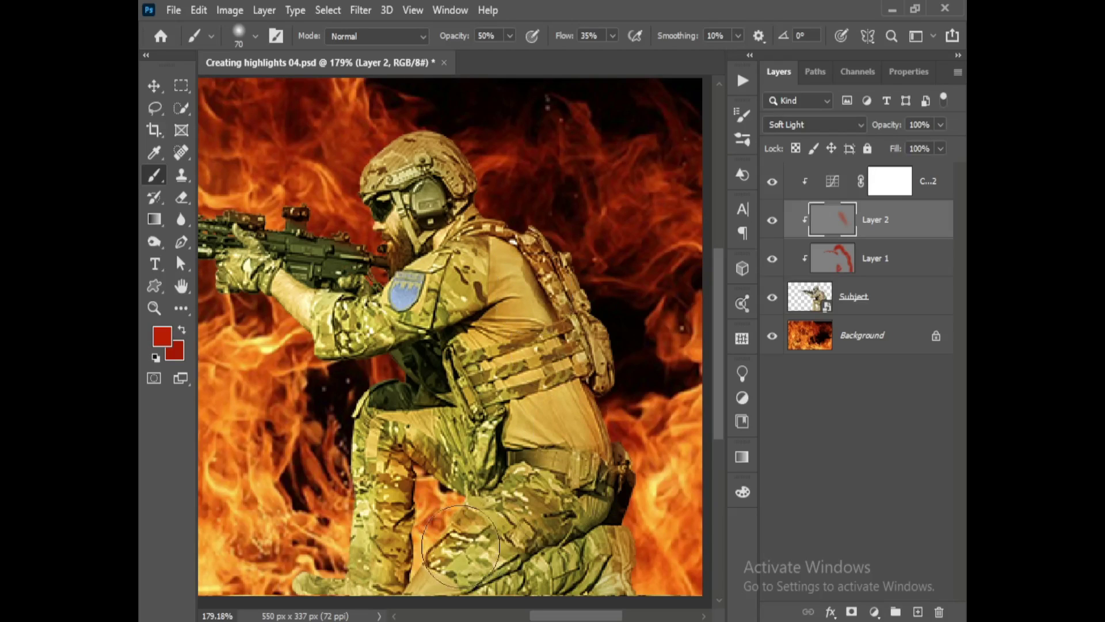
scroll(534, 294, down, 5)
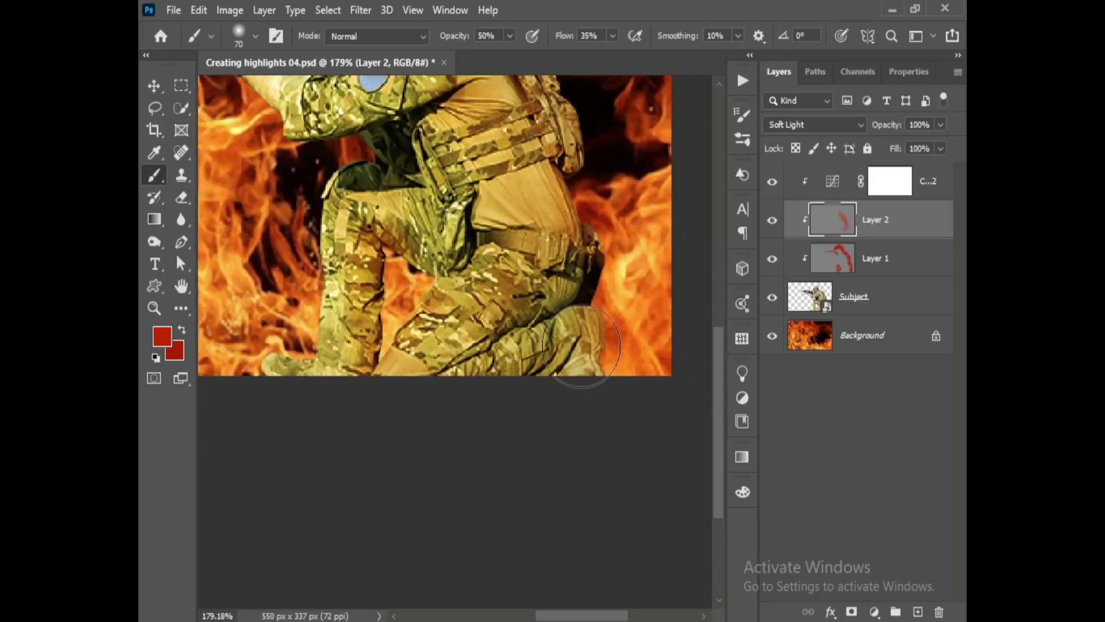
scroll(531, 368, up, 5)
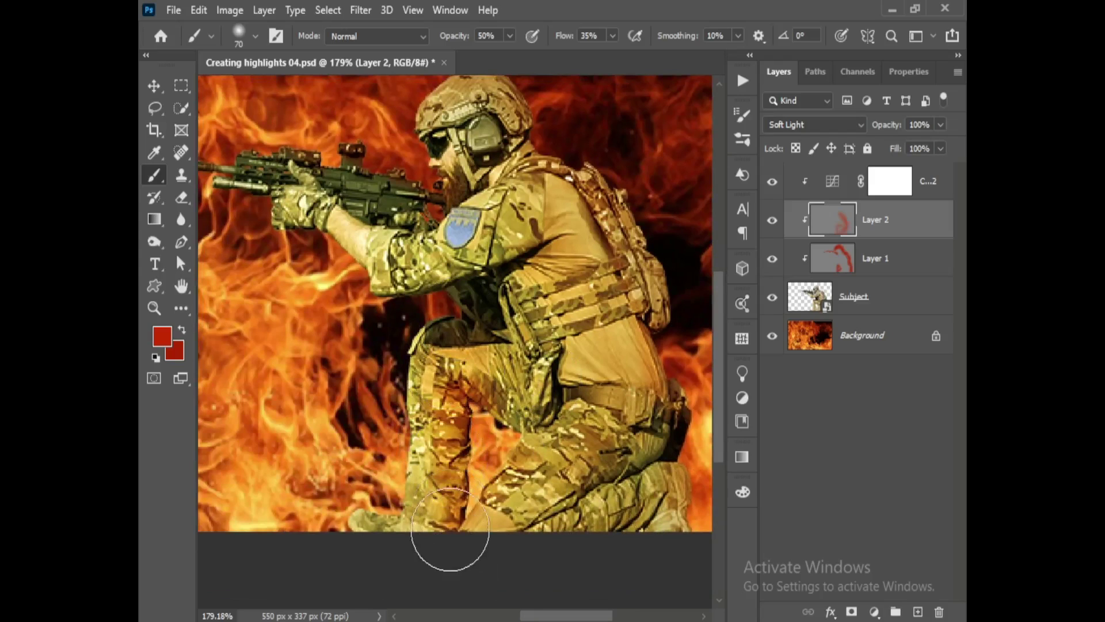
drag(394, 547, 459, 339)
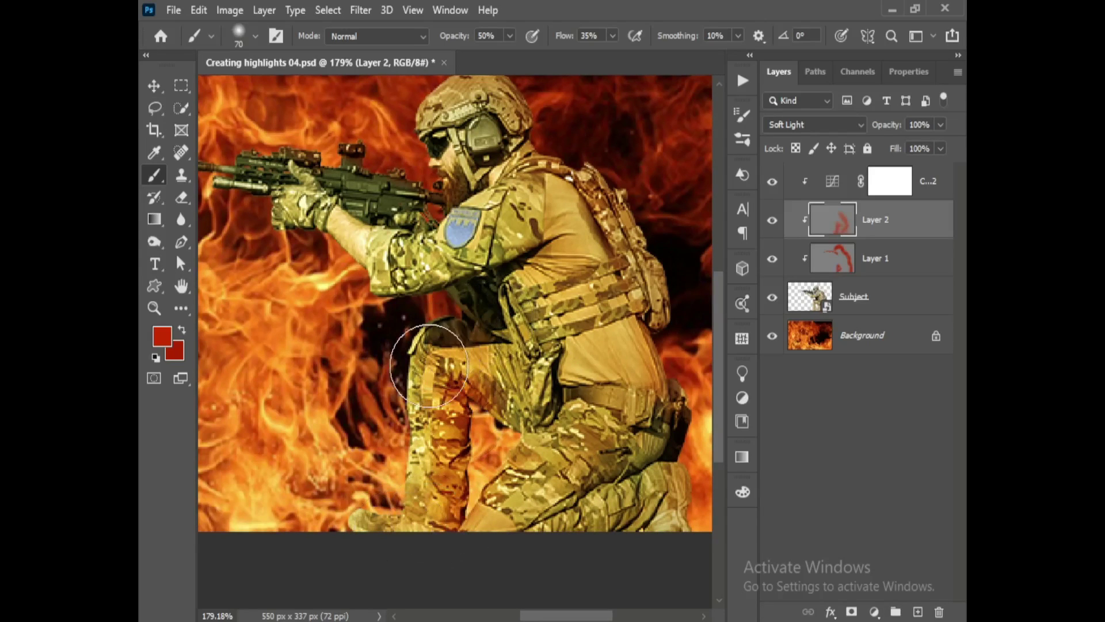
- Pan around the soldier to review the strokes, then fit the whole image in the window
drag(468, 271, 495, 372)
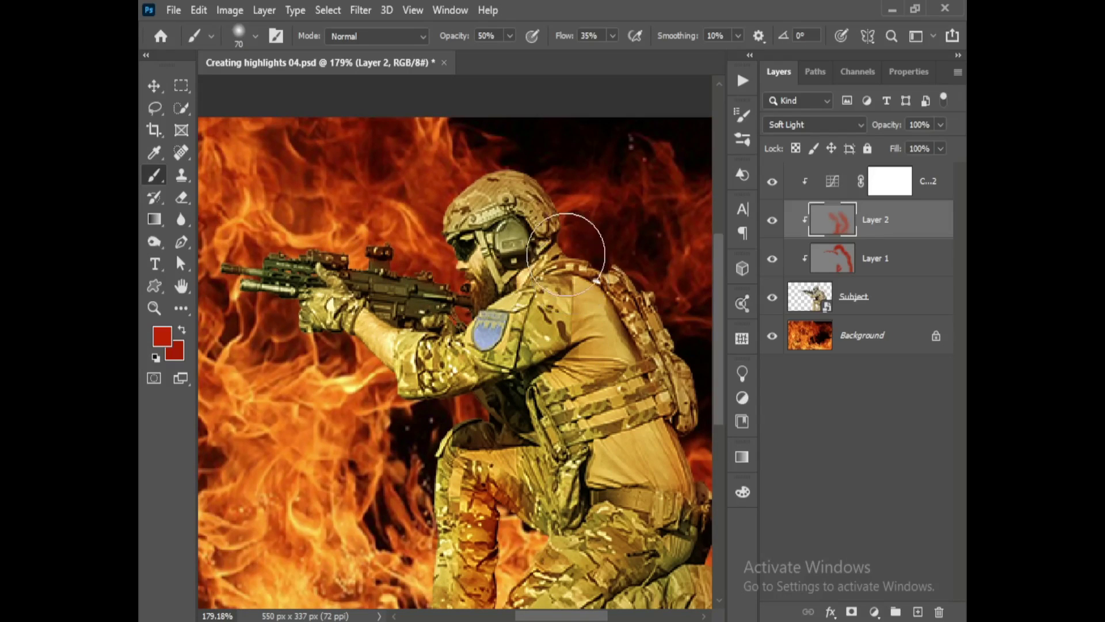
drag(650, 411, 529, 272)
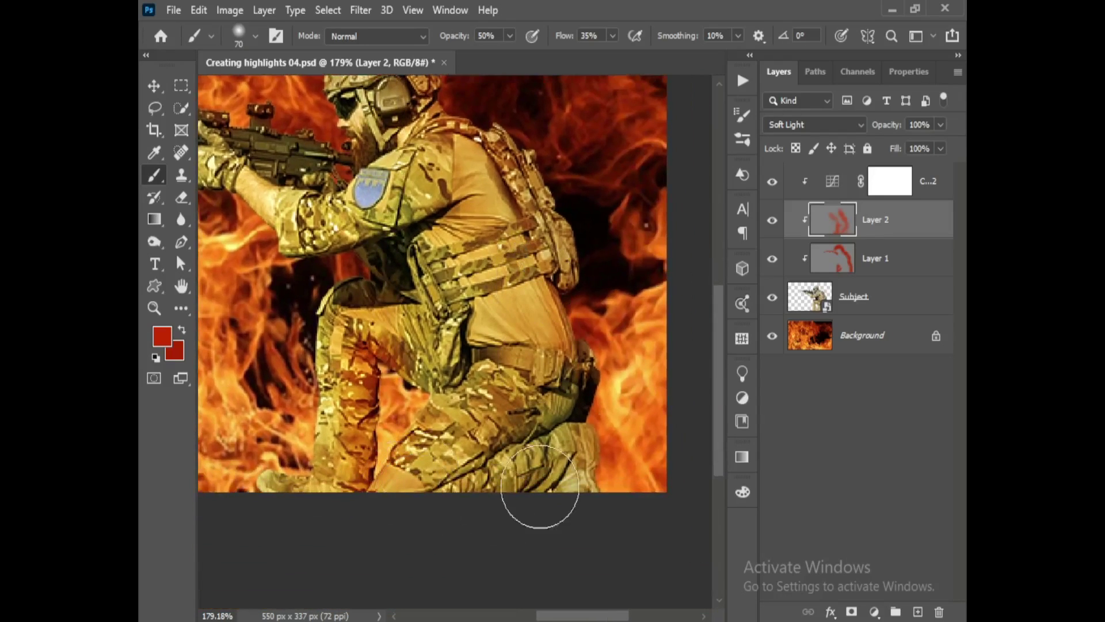
mouse_move(431, 278)
mouse_down()
mouse_move(552, 539)
mouse_move(669, 384)
mouse_up()
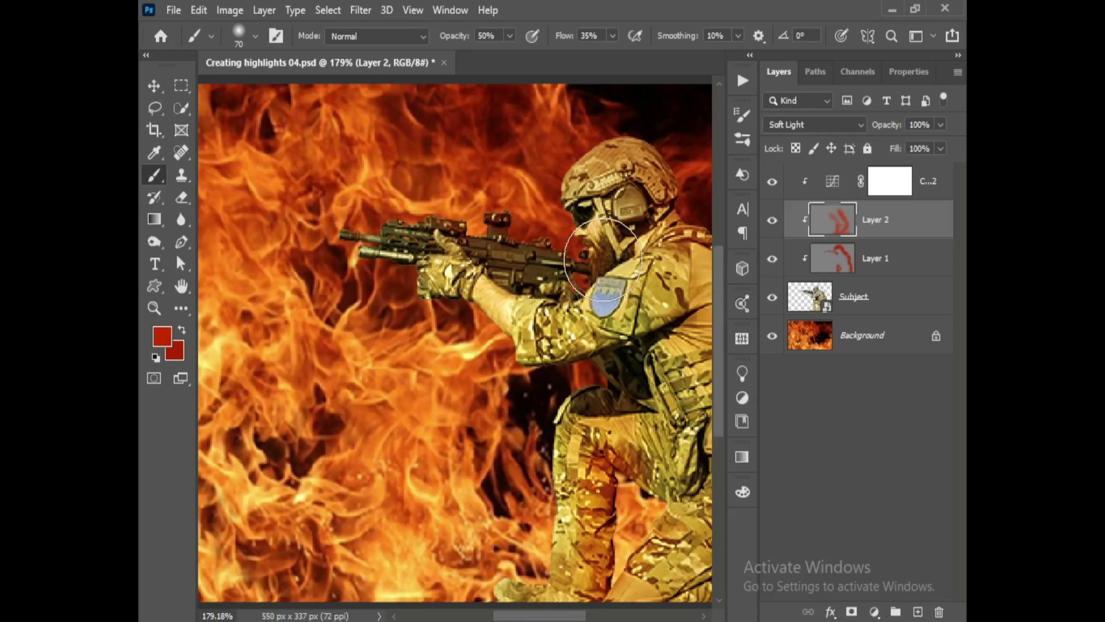
scroll(666, 303, down, 1)
drag(666, 304, 436, 288)
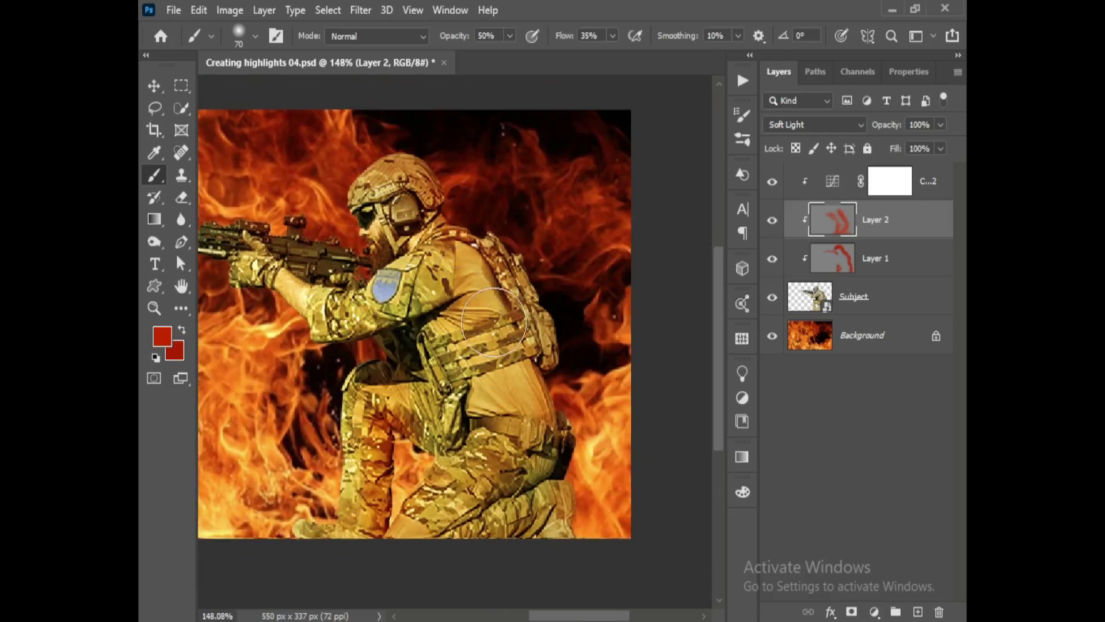
scroll(498, 318, down, 1)
key(ctrl+0)
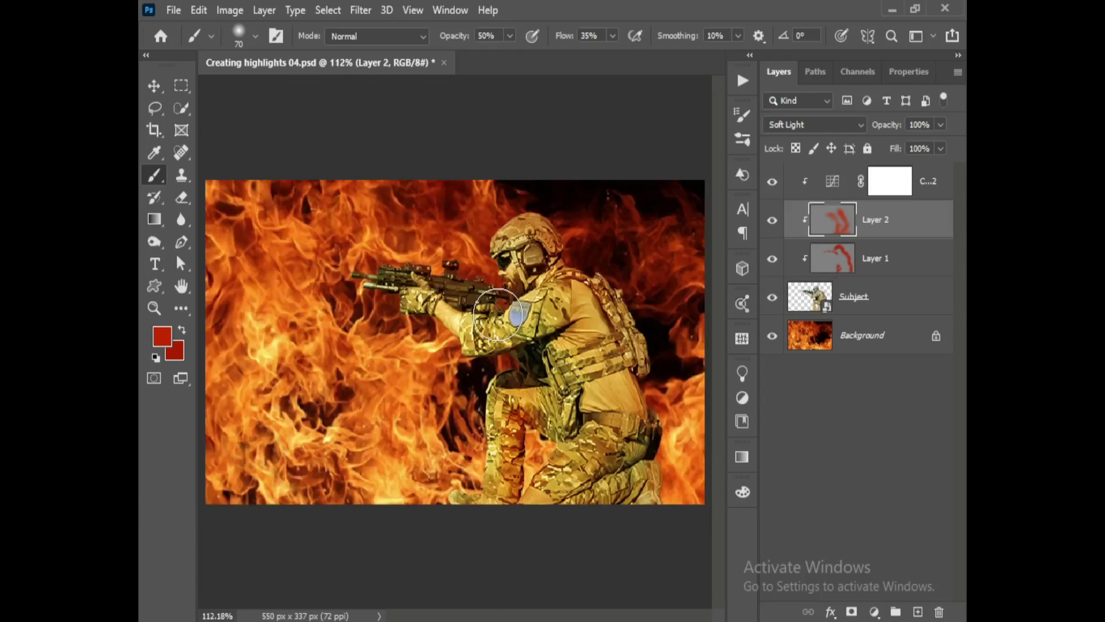
click(154, 86)
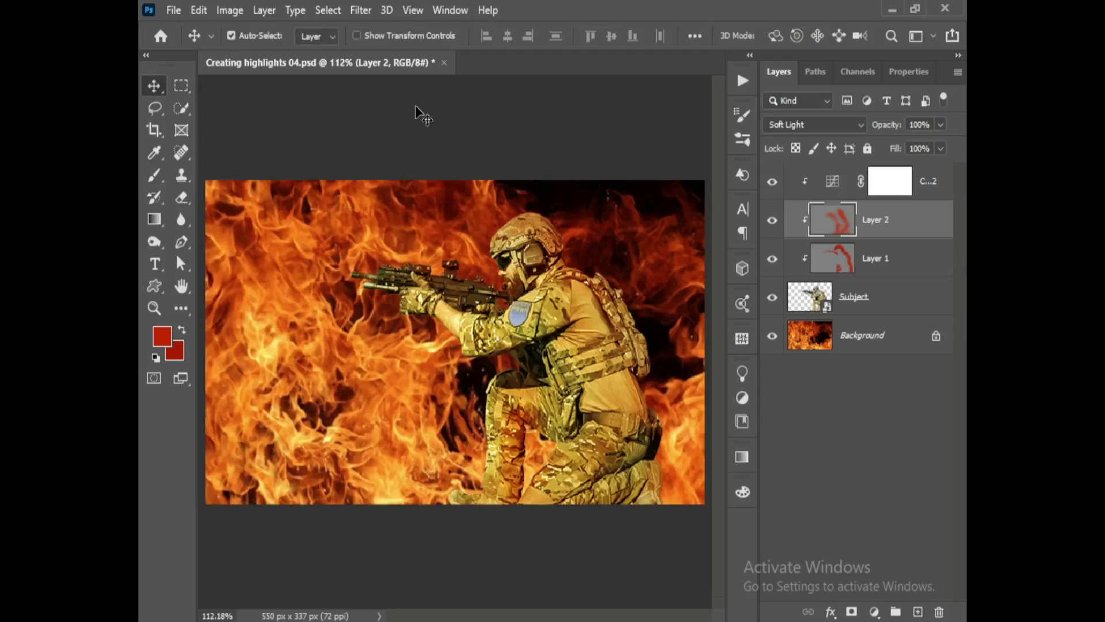
click(422, 112)
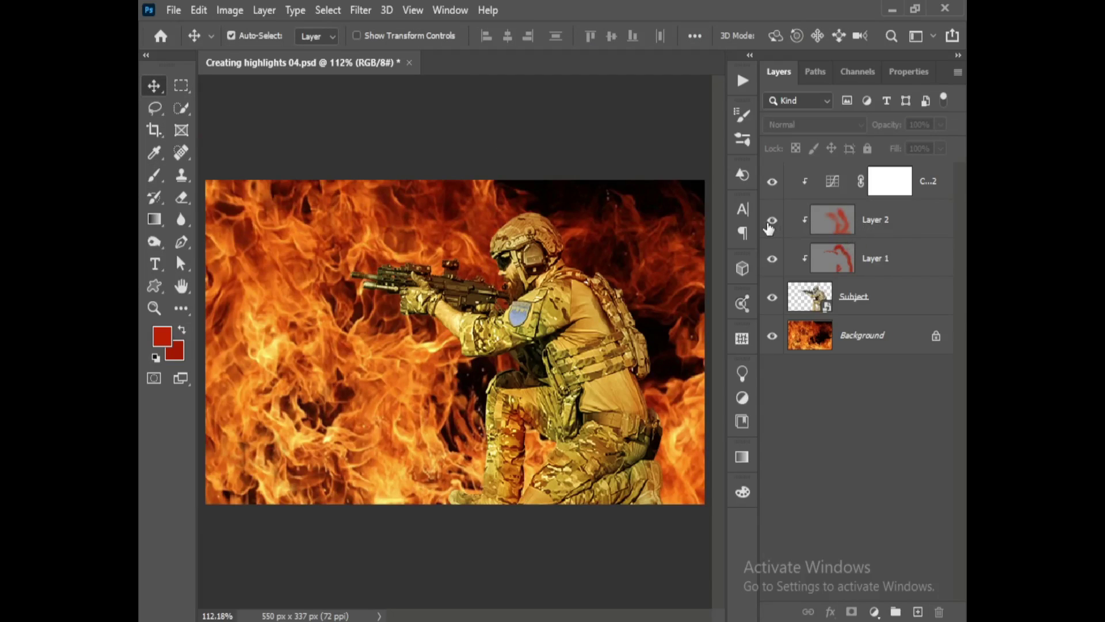
click(771, 220)
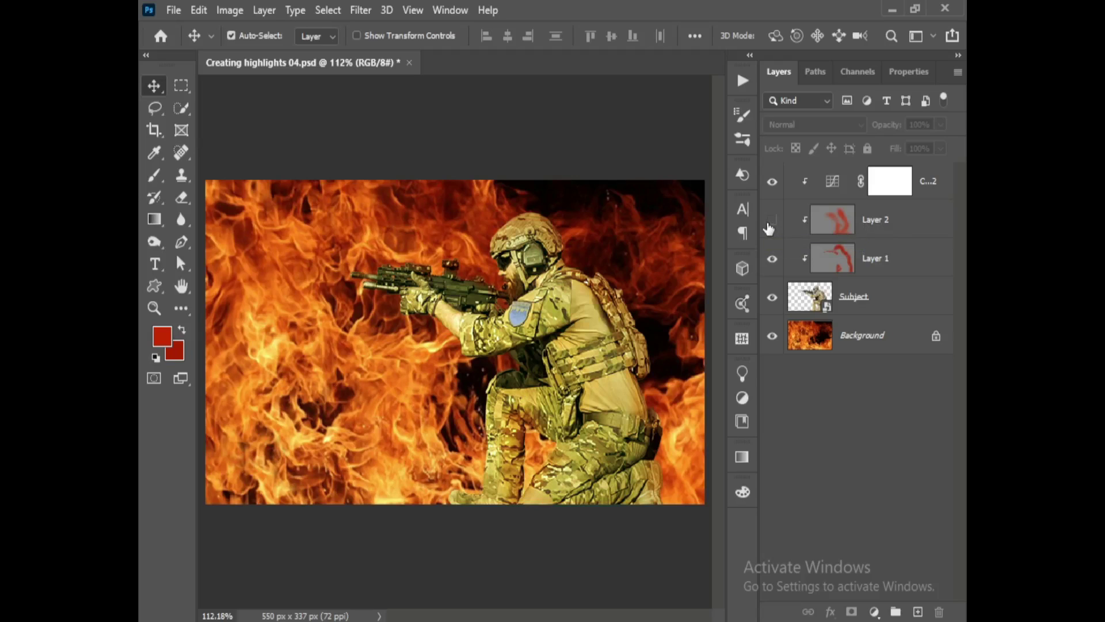
click(771, 221)
click(771, 259)
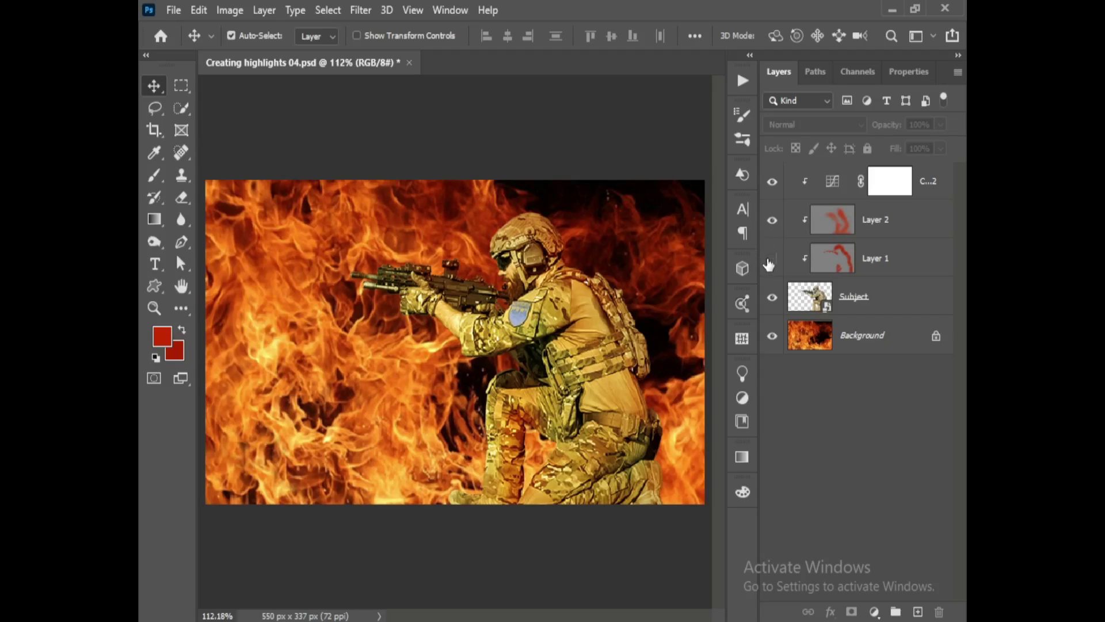
click(772, 260)
alt+click(771, 261)
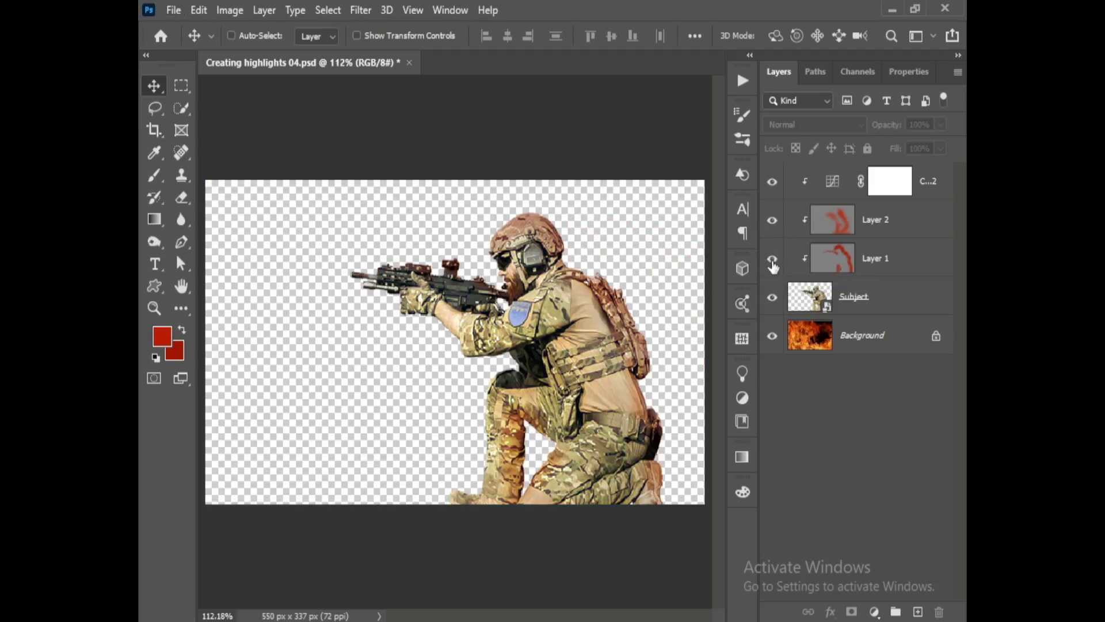
alt+click(773, 262)
drag(772, 264, 772, 220)
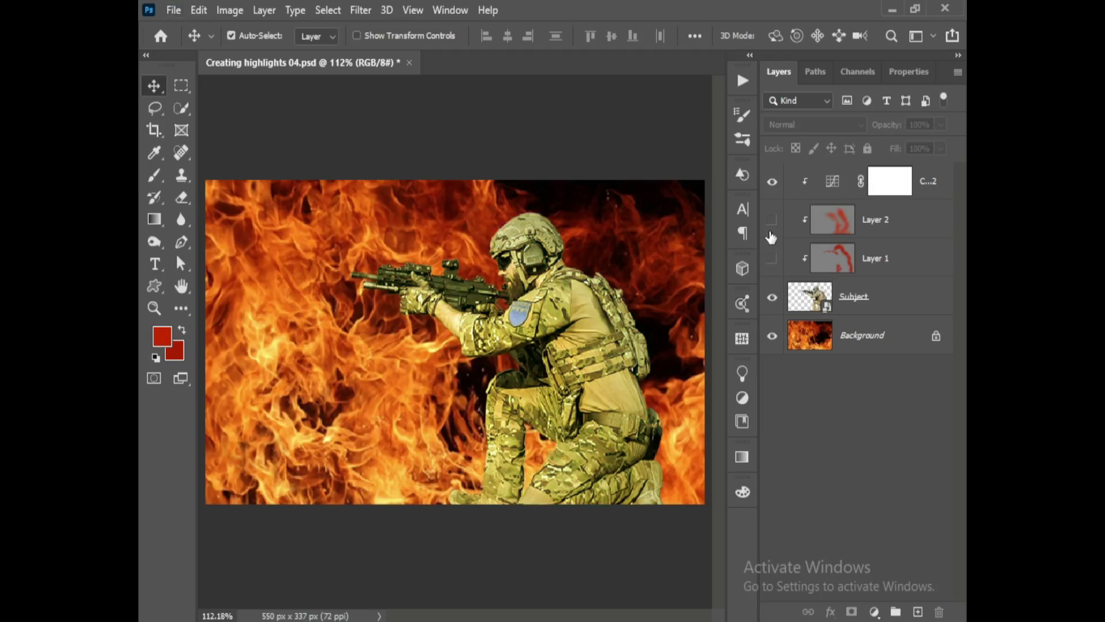
drag(772, 260, 772, 219)
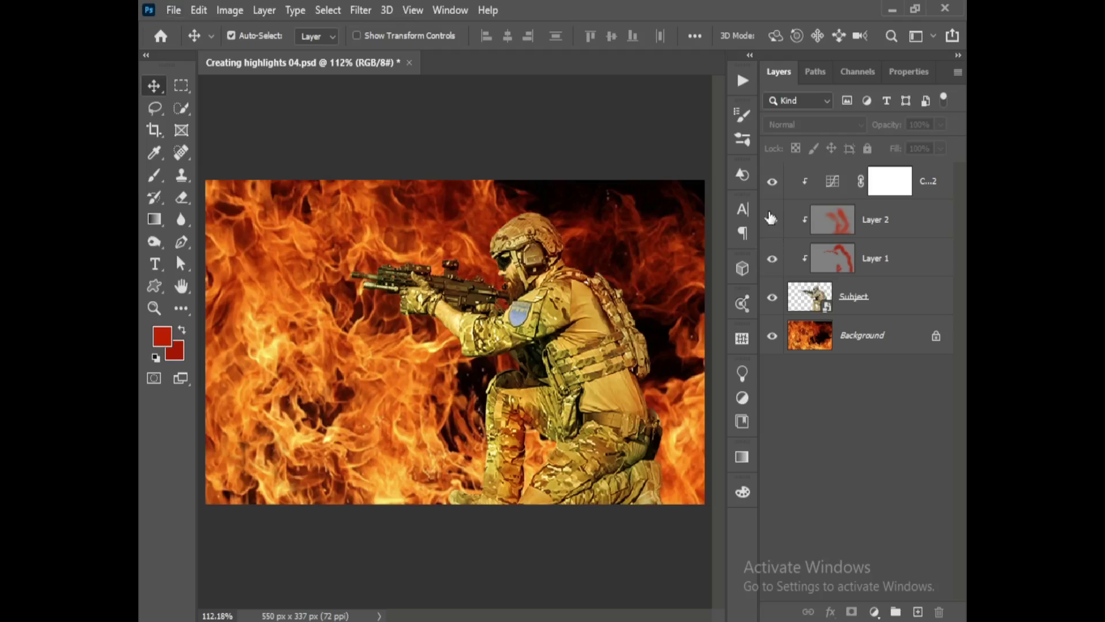